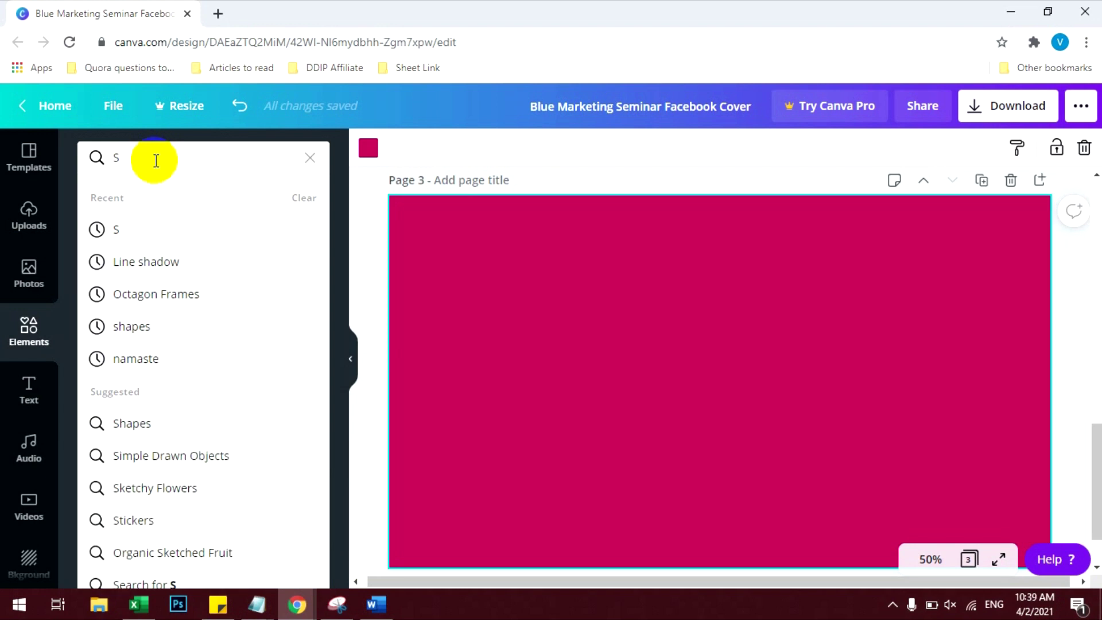
Step: Search the elements for S, add the free bold block S and place it enlarged near the page's left edge at mid-height
key("Return")
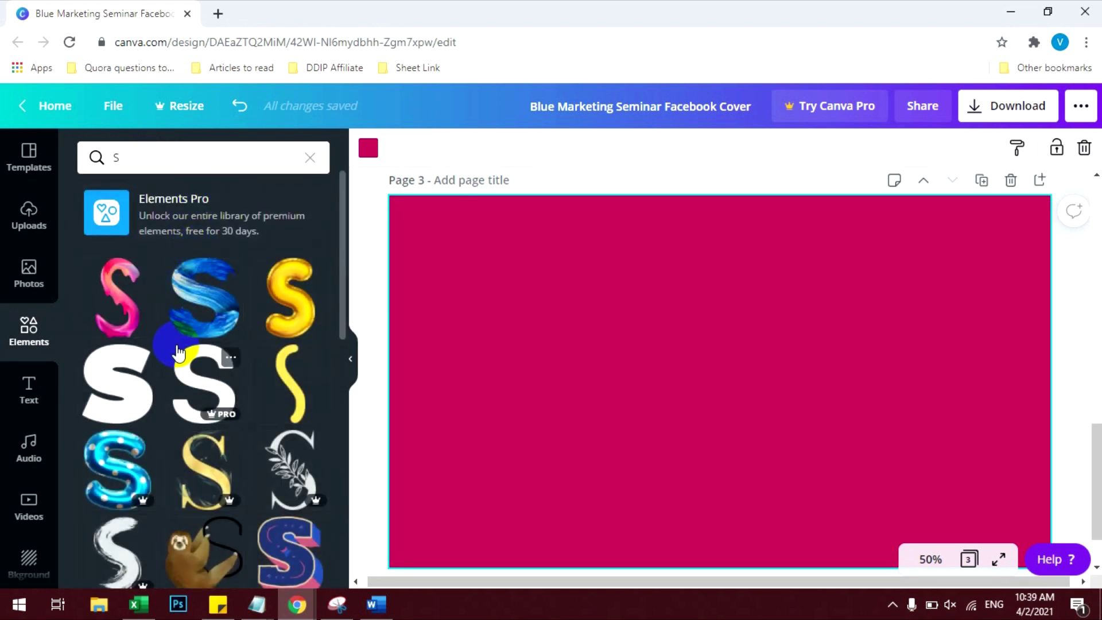
left_click(114, 388)
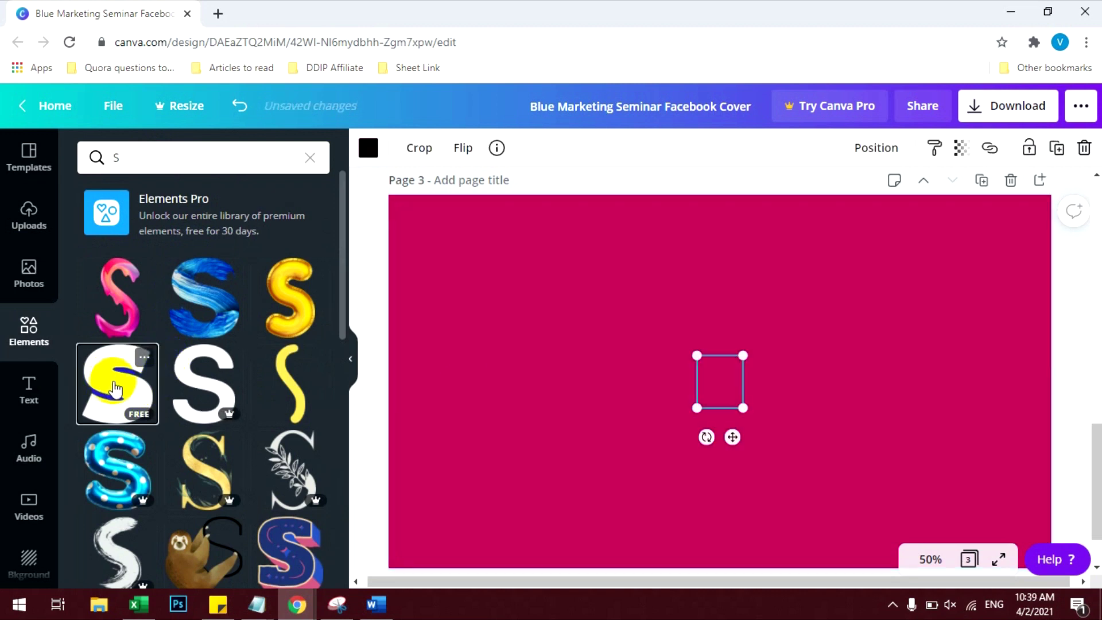
left_click_drag(722, 382, 477, 401)
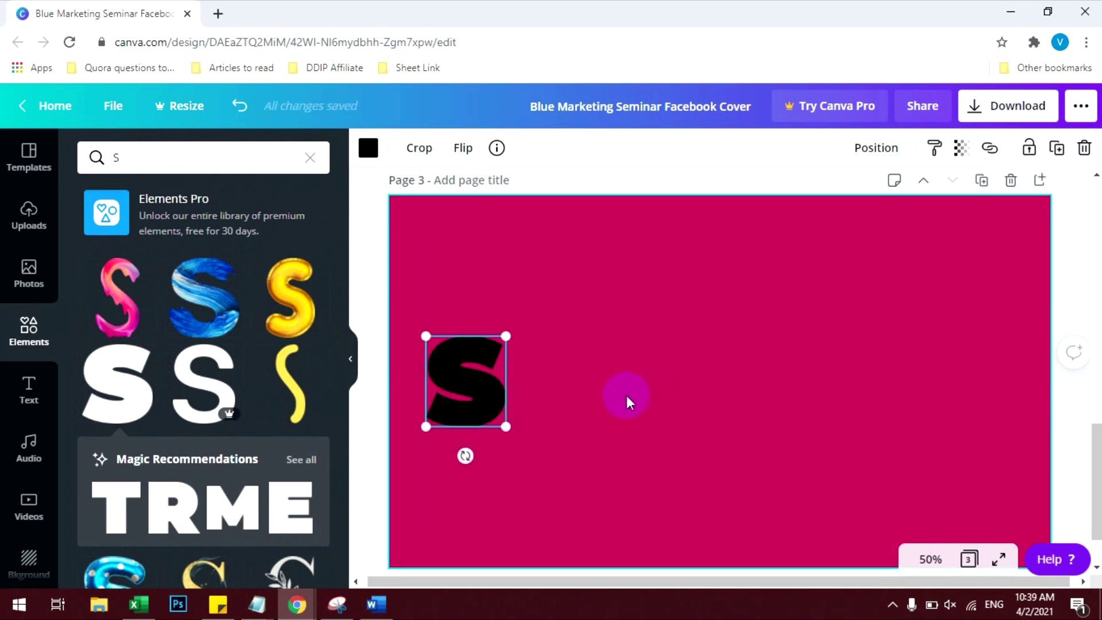
Step: Search the elements for L, add the free bold block L and place it beside the S at about 179 × 225
left_click(151, 158)
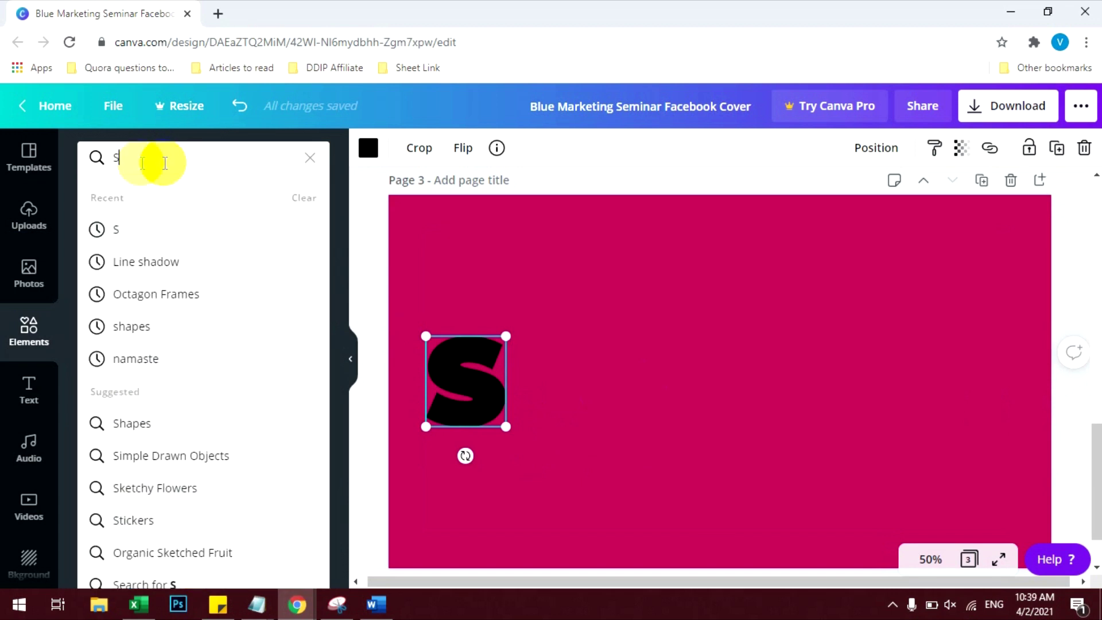
key("BackSpace")
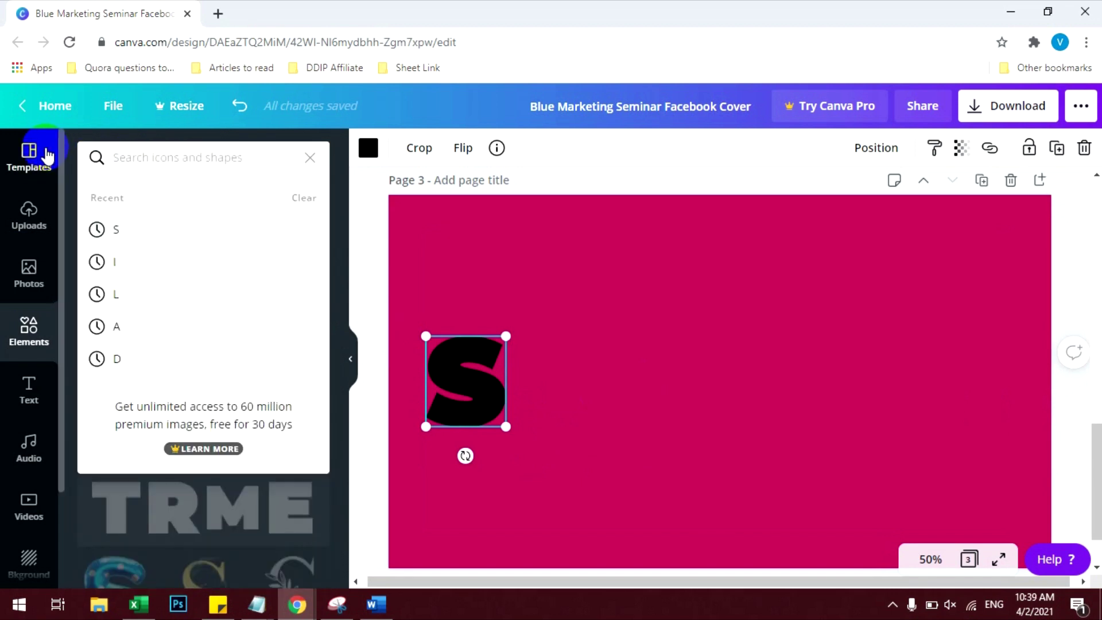
type("L")
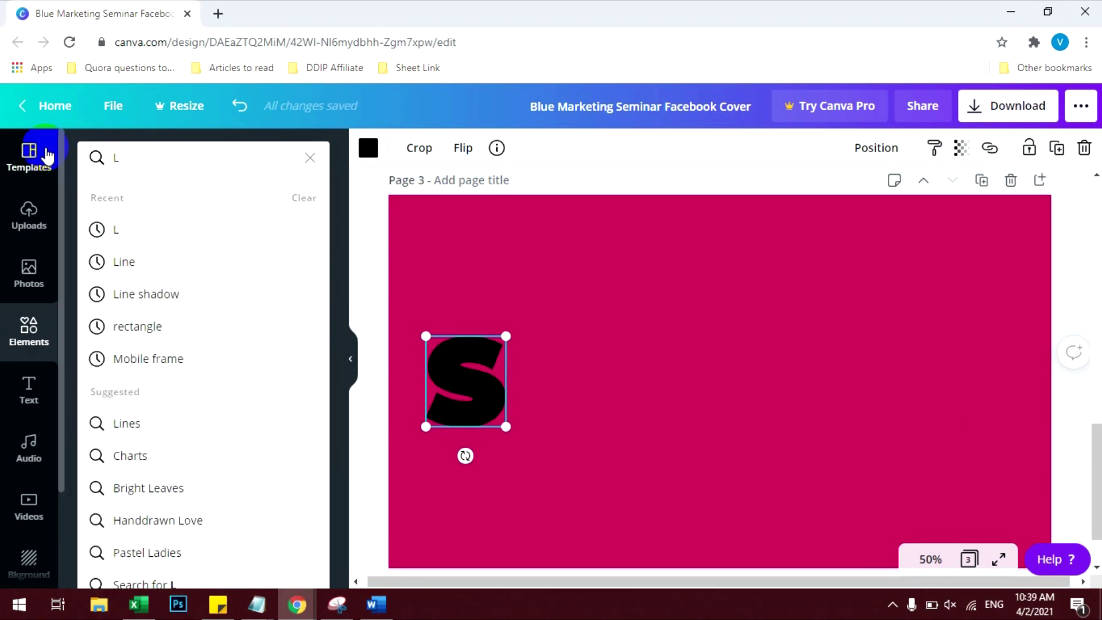
key("Return")
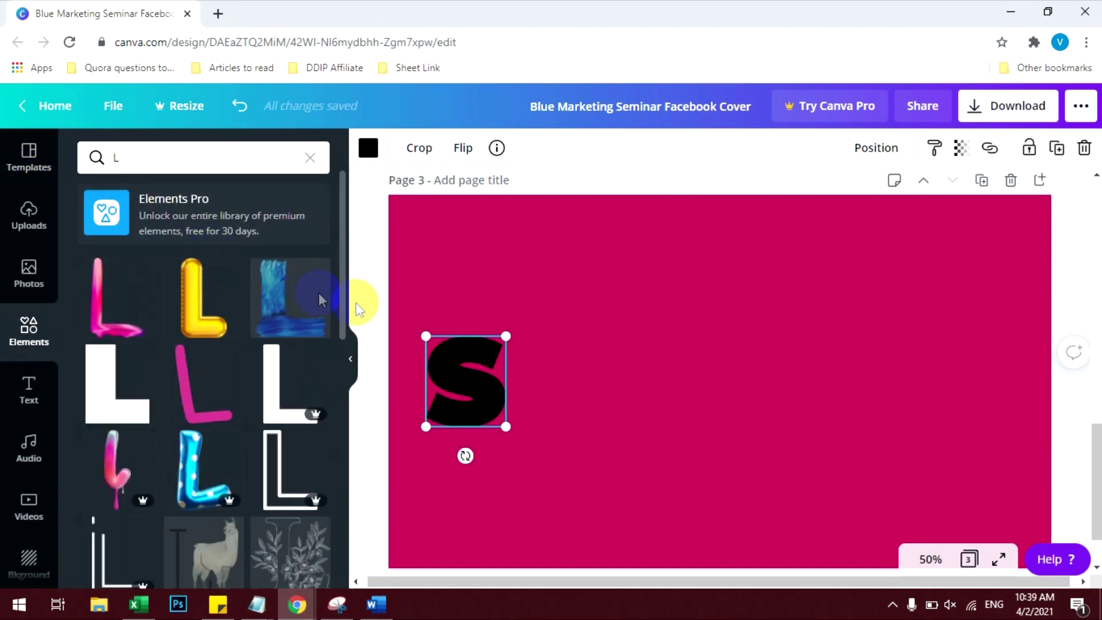
left_click(107, 388)
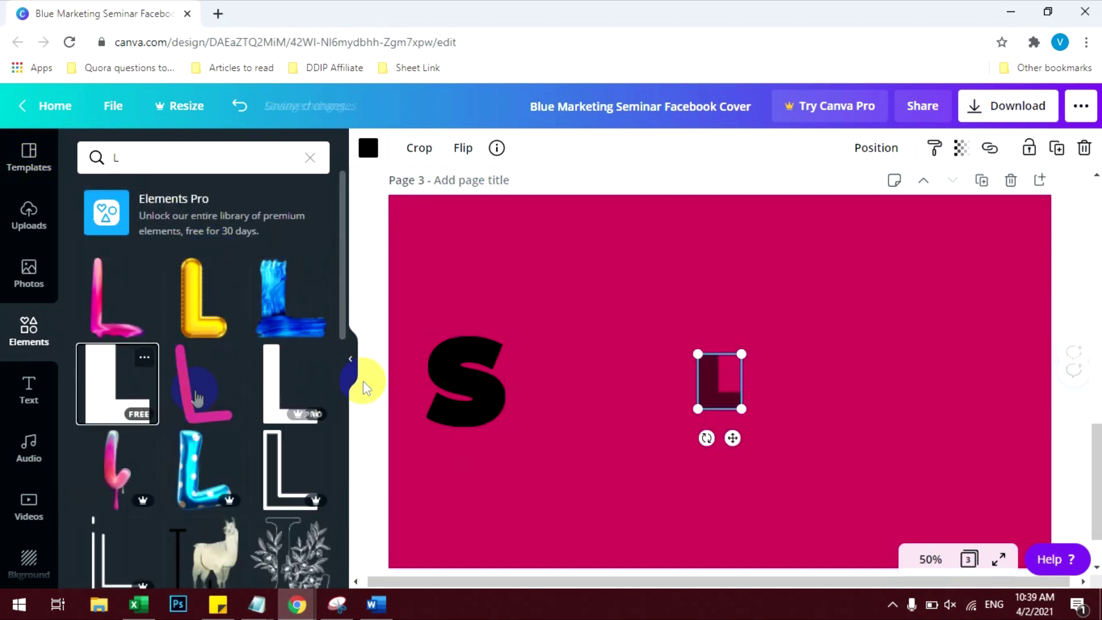
left_click_drag(549, 372, 547, 366)
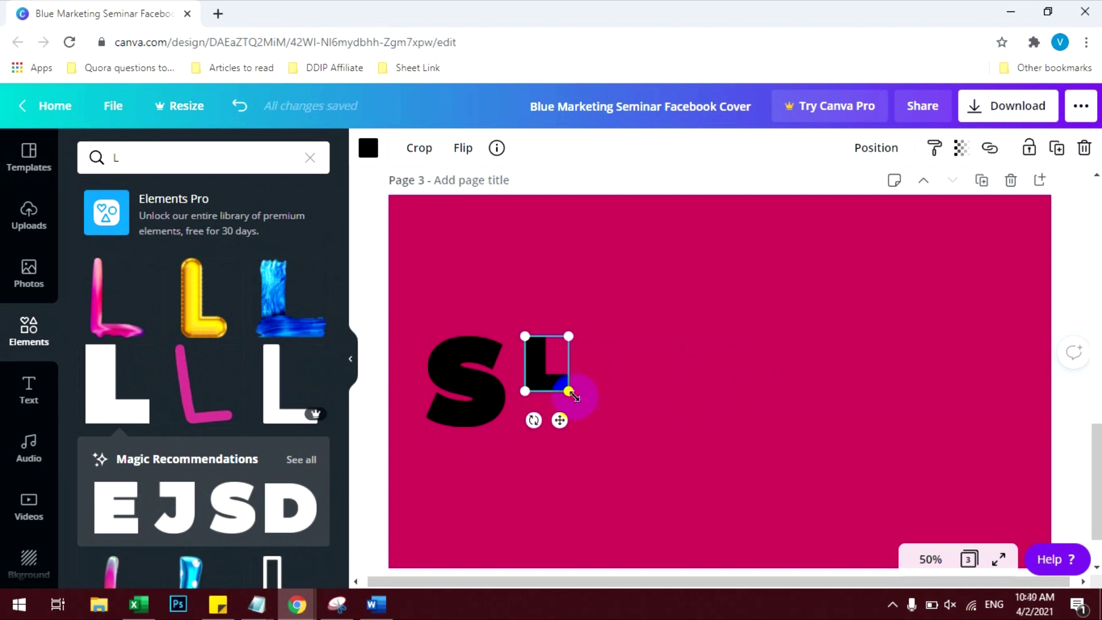
left_click_drag(568, 390, 606, 433)
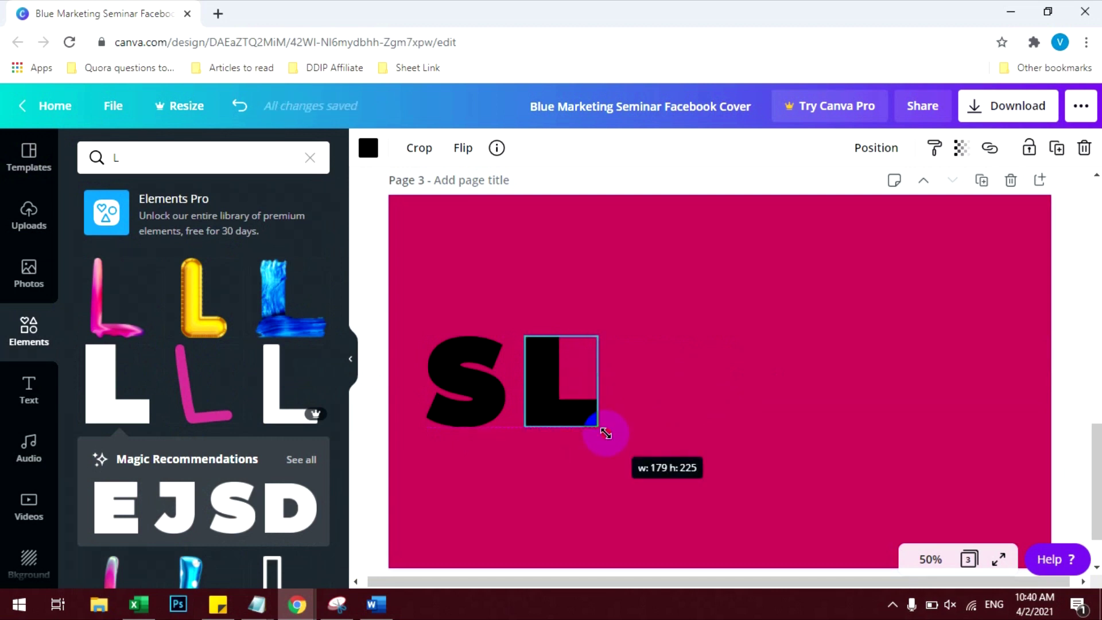
left_click_drag(606, 433, 605, 433)
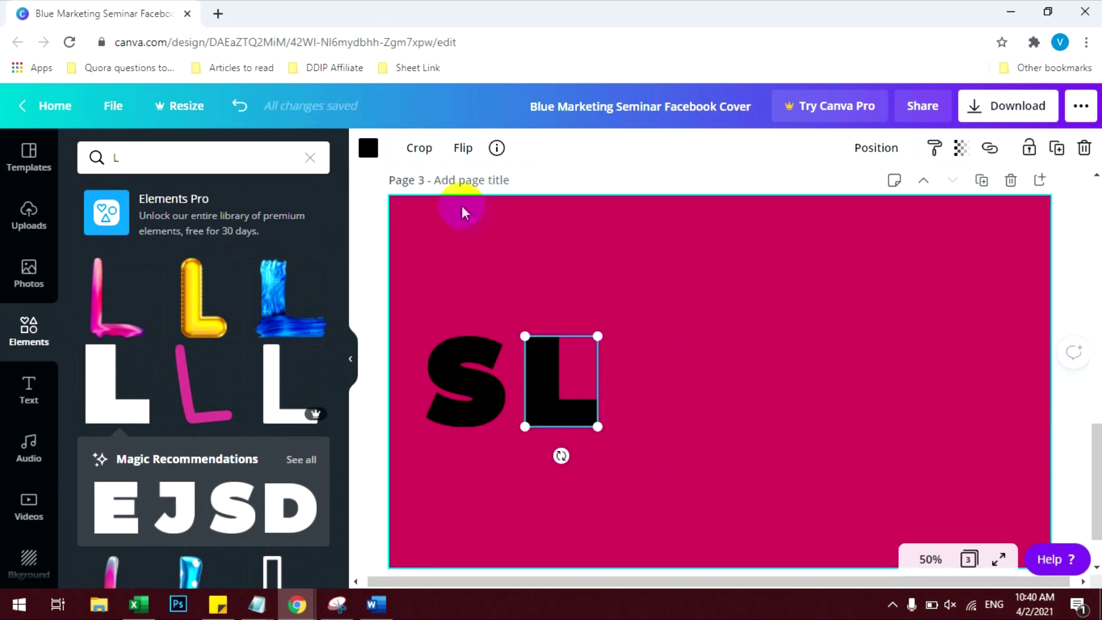
Step: Recolour the L and the S with the bright pink swatch
left_click(438, 360)
left_click(546, 387)
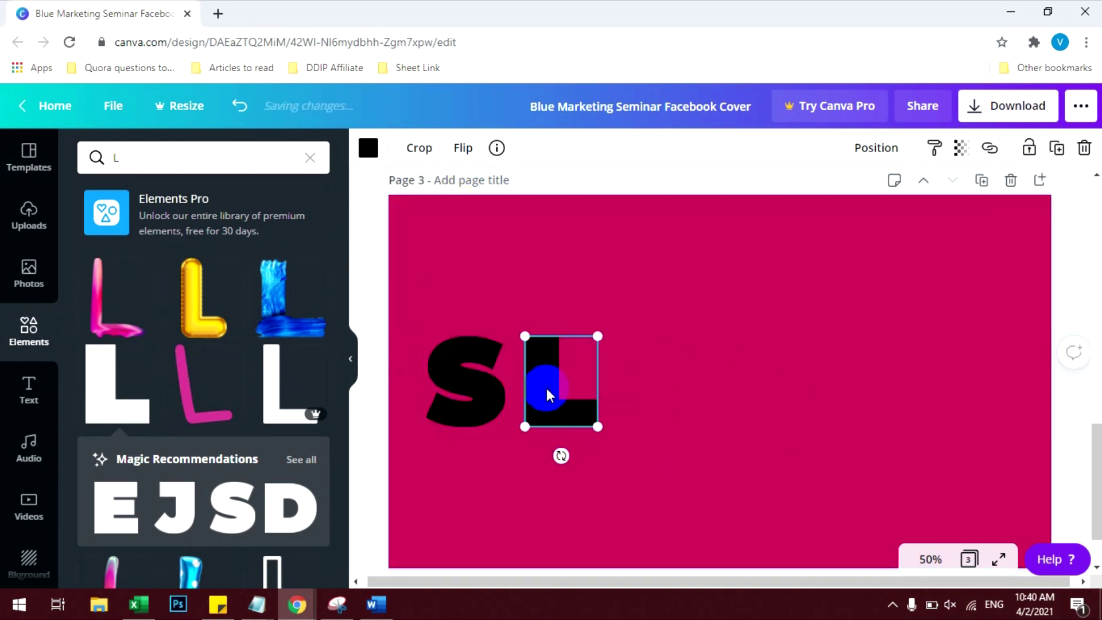
left_click(361, 153)
left_click(181, 307)
left_click(482, 373)
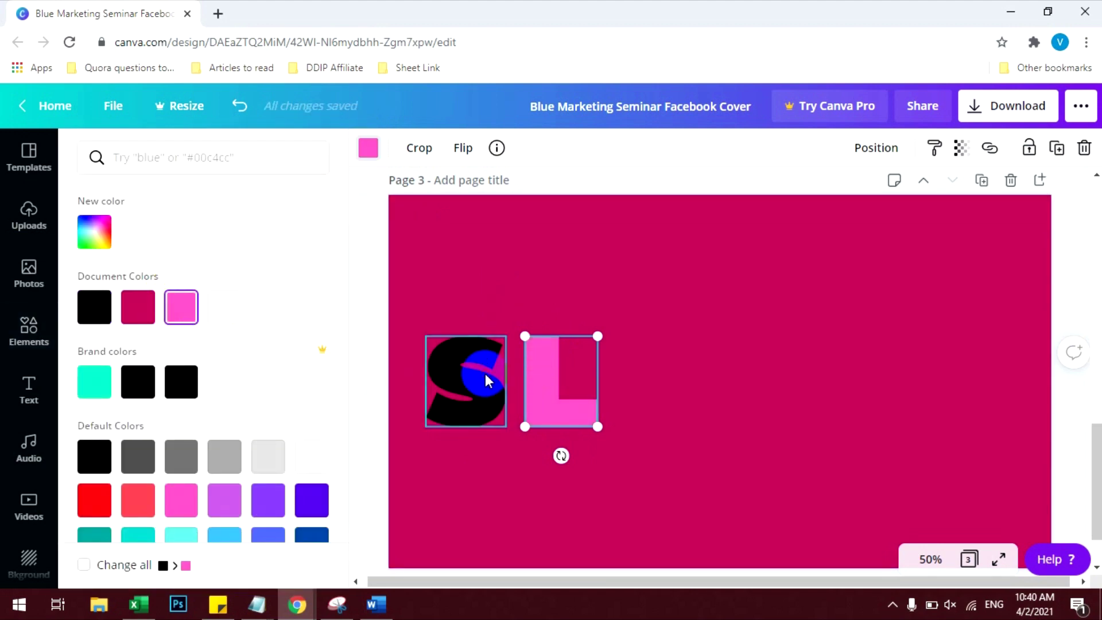
left_click(379, 150)
left_click(370, 148)
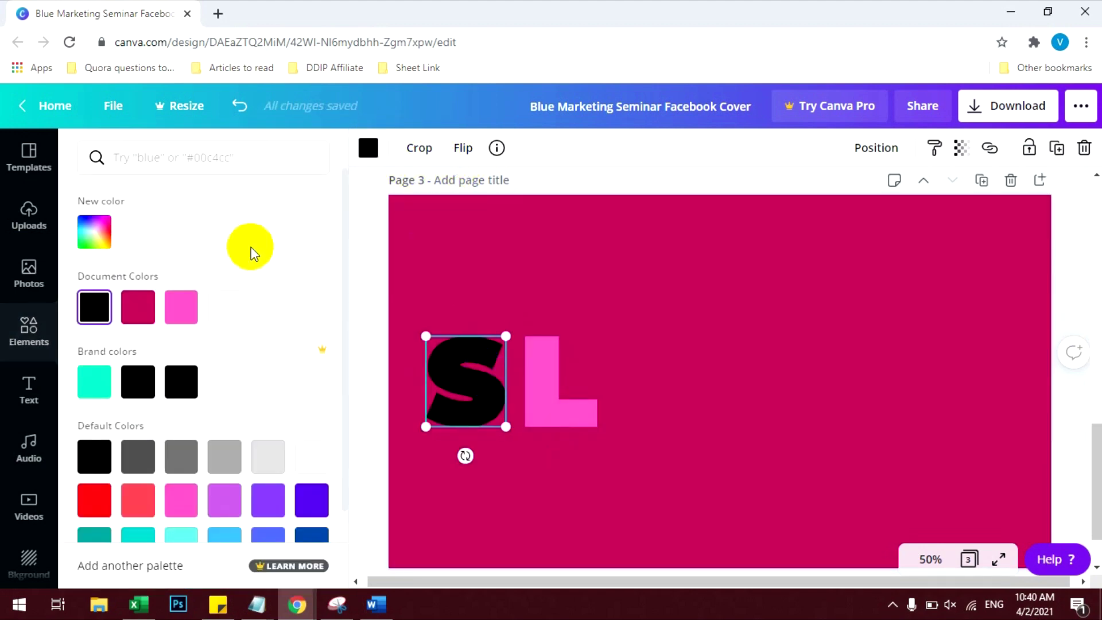
left_click(181, 307)
left_click(711, 380)
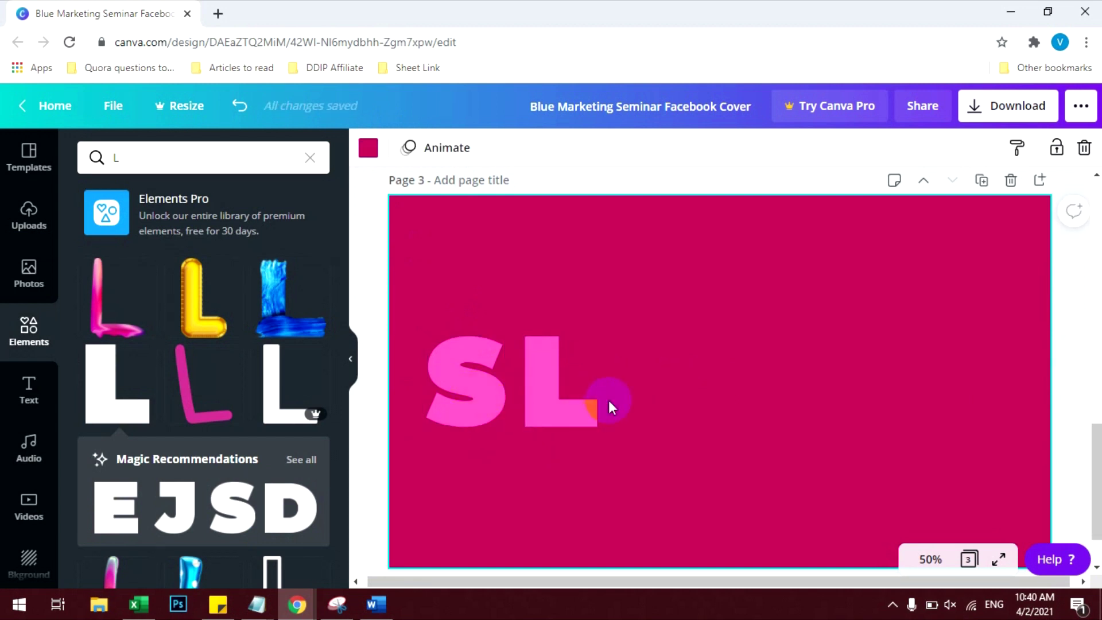
Step: Add a slab-serif I from an elements search, place it after the L at matching height and colour it bright pink
left_click(172, 156)
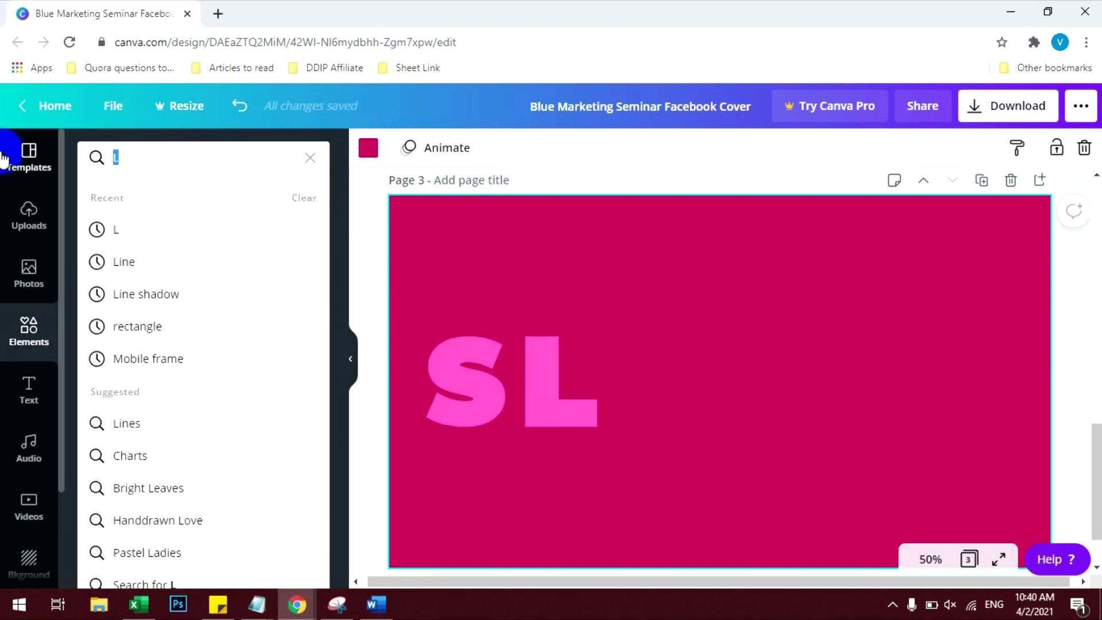
type("I")
key("Return")
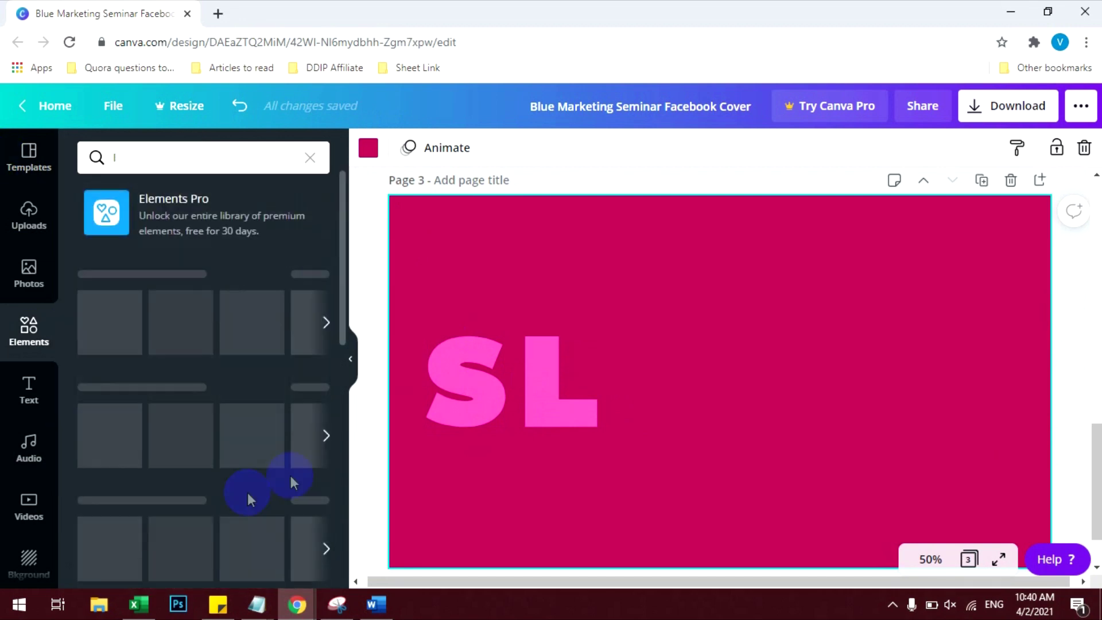
scroll(236, 372, "down", 5)
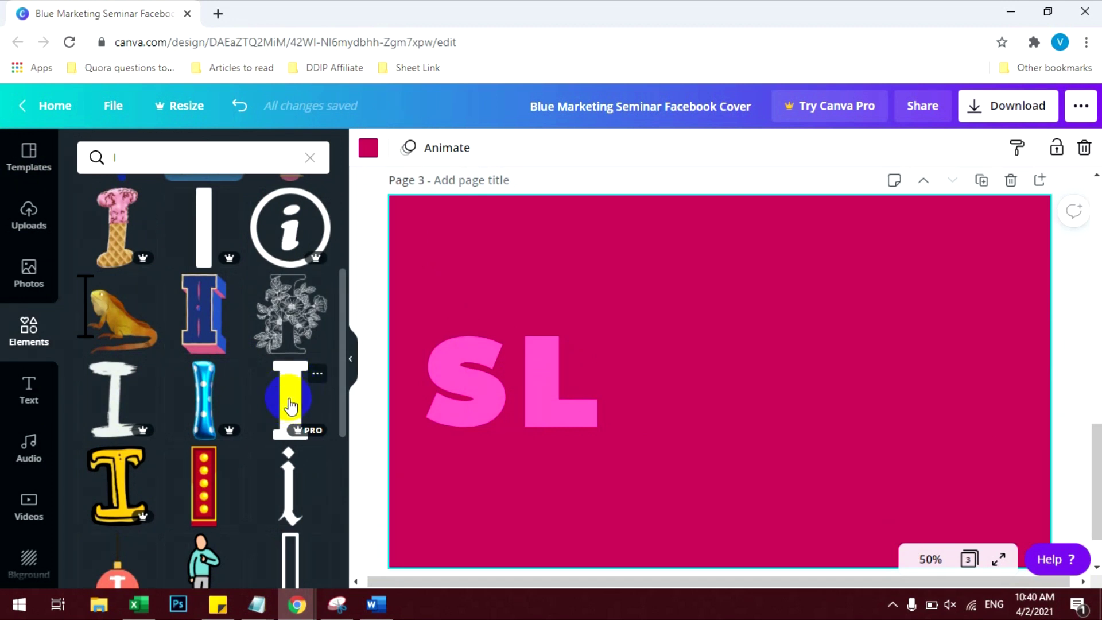
left_click(319, 412)
left_click_drag(720, 373, 662, 413)
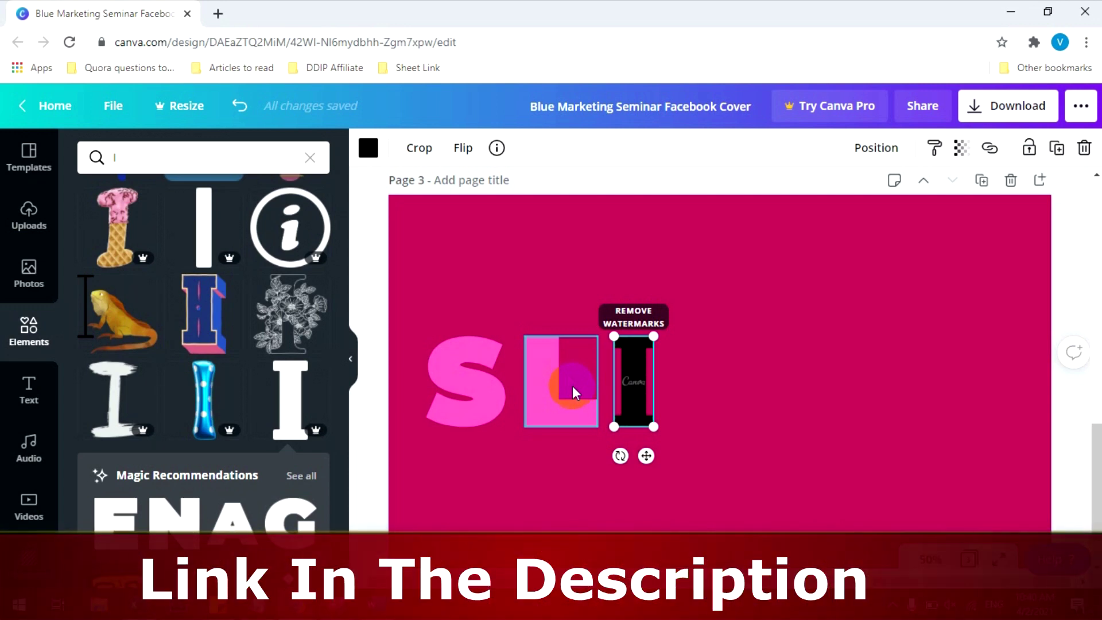
left_click(362, 147)
left_click(182, 307)
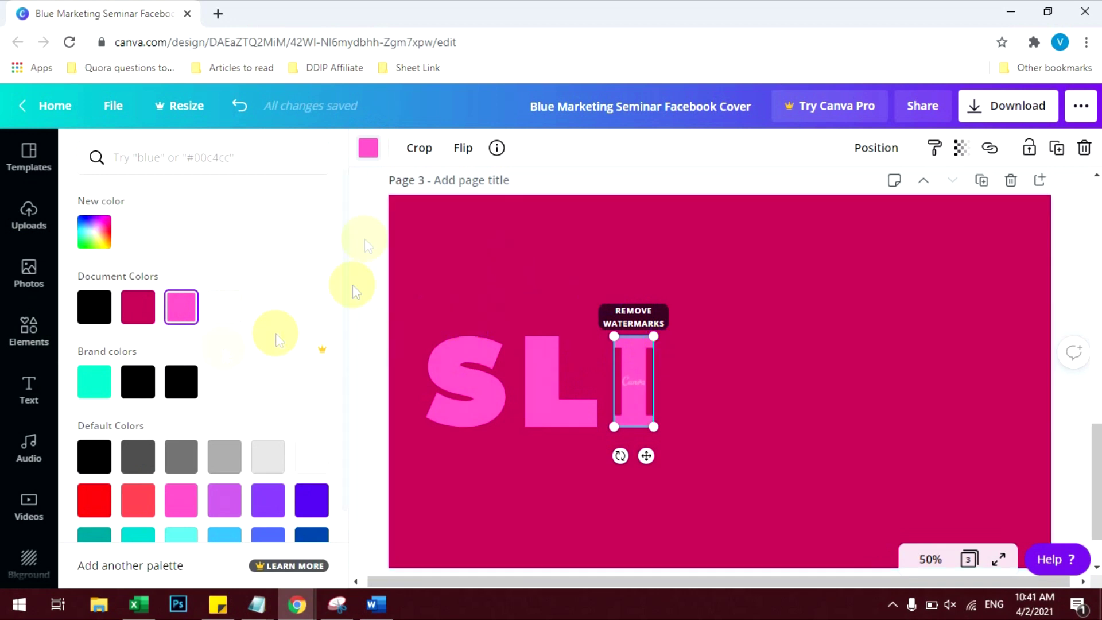
Step: Search the elements for C, add the bold block C and place it after the I at the same height
left_click(166, 157)
key("Return")
left_click(118, 381)
left_click_drag(735, 394, 781, 433)
left_click(861, 487)
Step: Search the elements for E, add the bold block E and place it after the C at the same height
left_click(139, 160)
key("BackSpace")
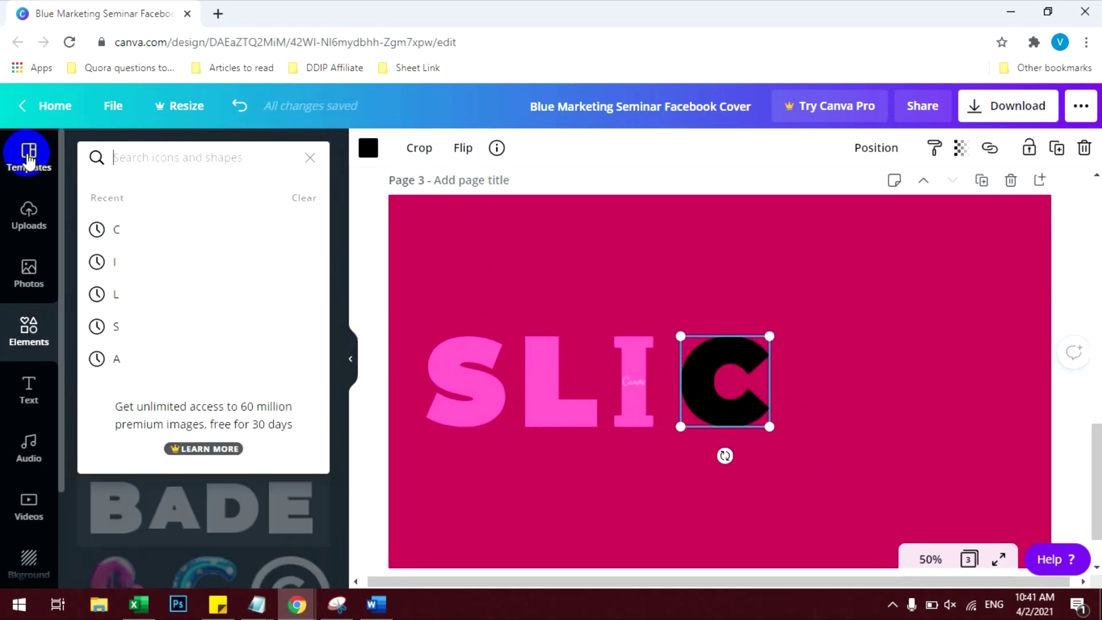
type("E")
key("Return")
left_click_drag(203, 384, 823, 352)
left_click_drag(858, 397, 866, 426)
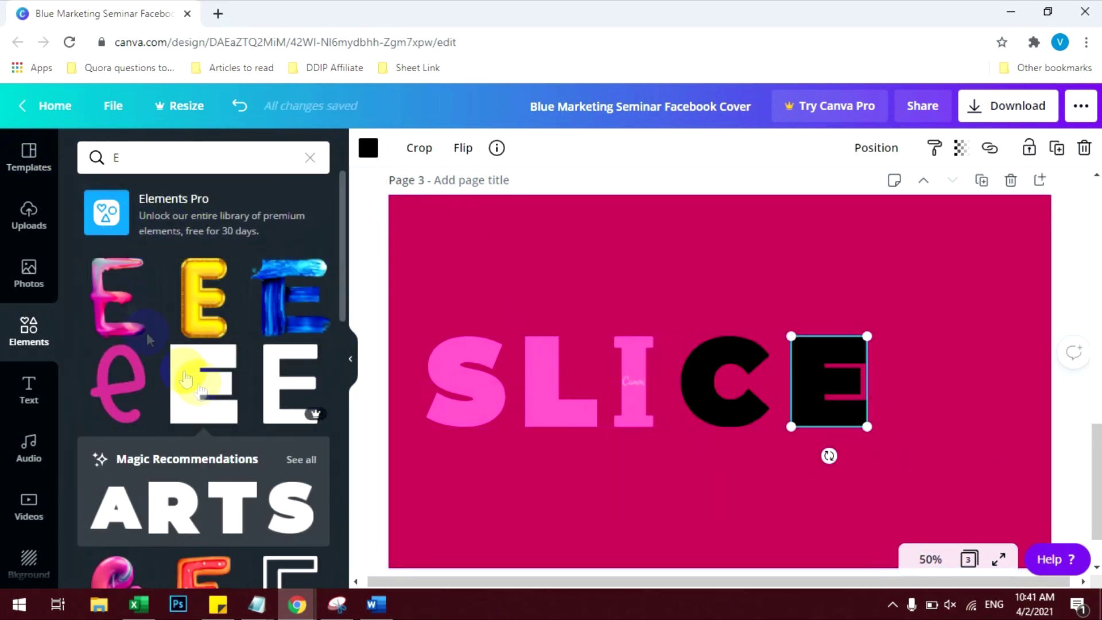
Step: Search the elements for D, add the bold block D and place it after the E to complete the word SLICED
left_click(139, 157)
key("BackSpace")
type("D")
key("Return")
left_click_drag(133, 379, 984, 430)
Step: Recolour the black C, E and D with the same bright pink as the other letters
left_click(738, 406)
left_click(368, 147)
left_click(182, 307)
left_click(829, 382)
left_click(182, 307)
left_click(939, 381)
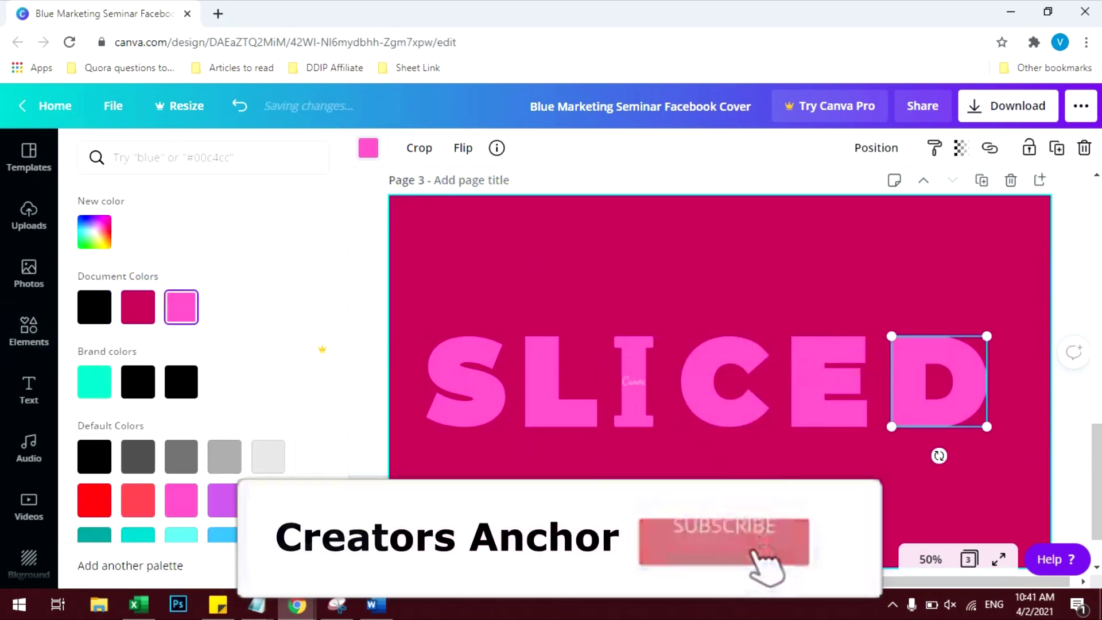
left_click(182, 307)
left_click(761, 318)
left_click(697, 388)
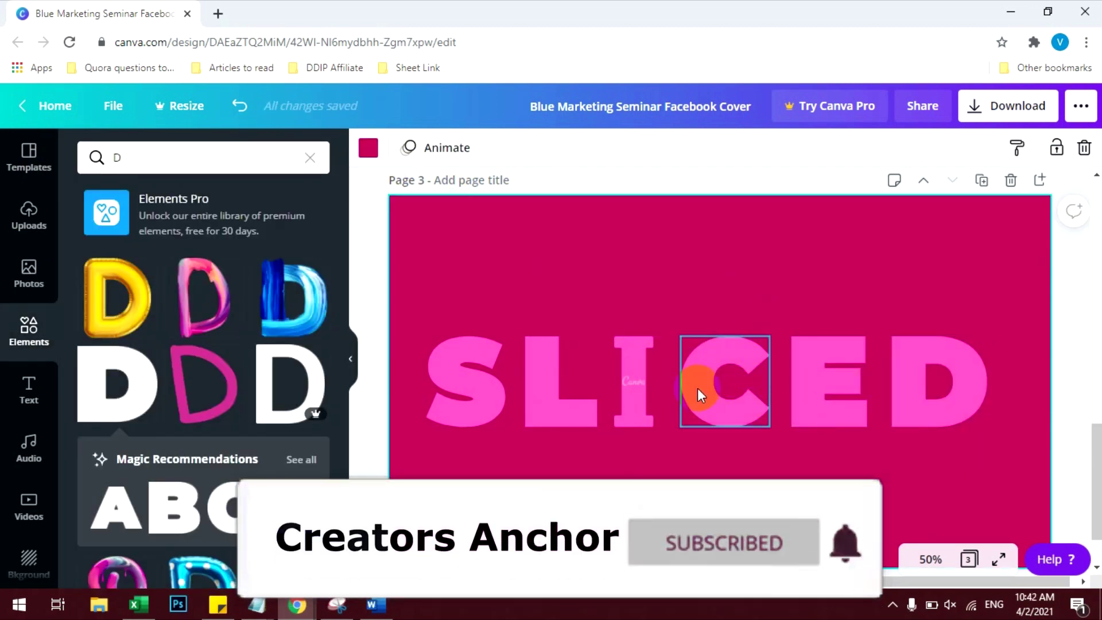
left_click(663, 316)
left_click(705, 371)
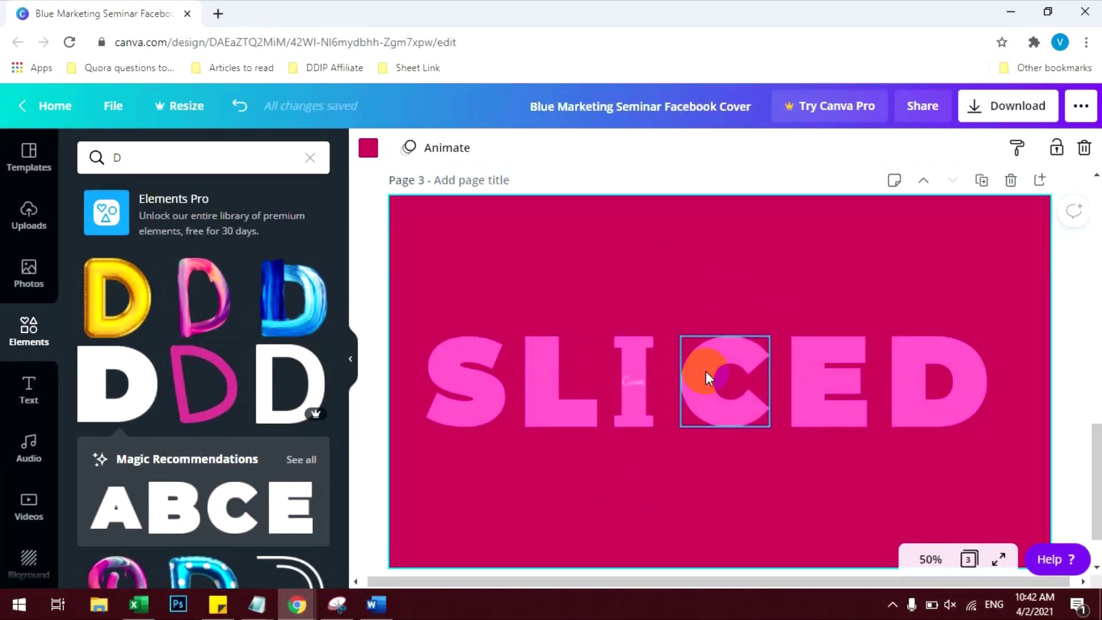
left_click(612, 333)
Step: Select all six letters of SLICED, scale them down slightly and centre the word on the page
left_click_drag(418, 297, 883, 432)
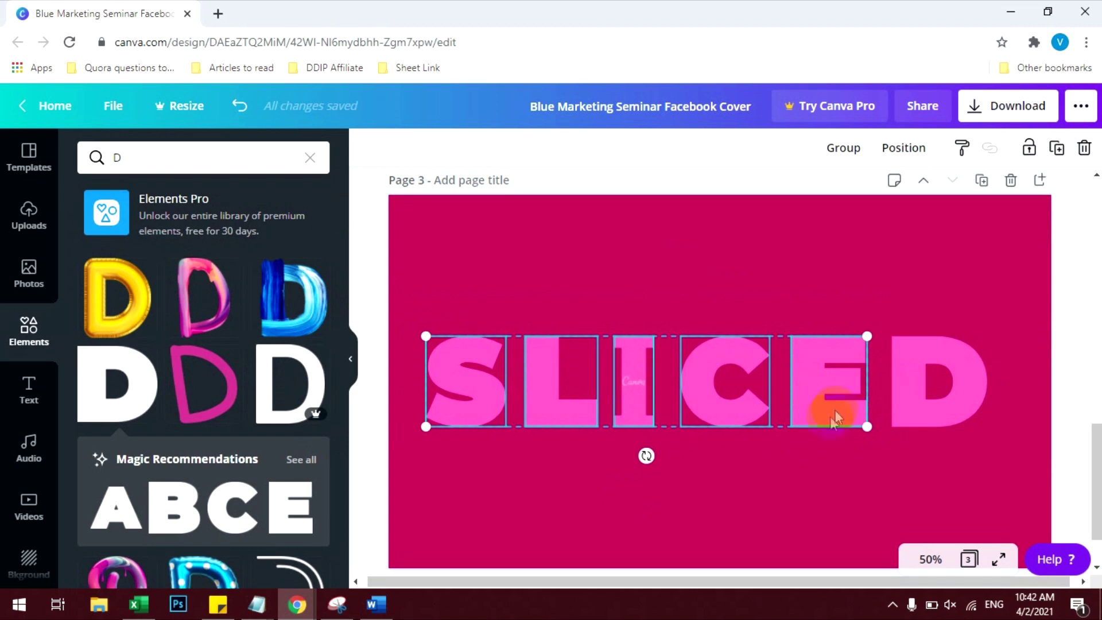
left_click_drag(987, 444, 369, 238)
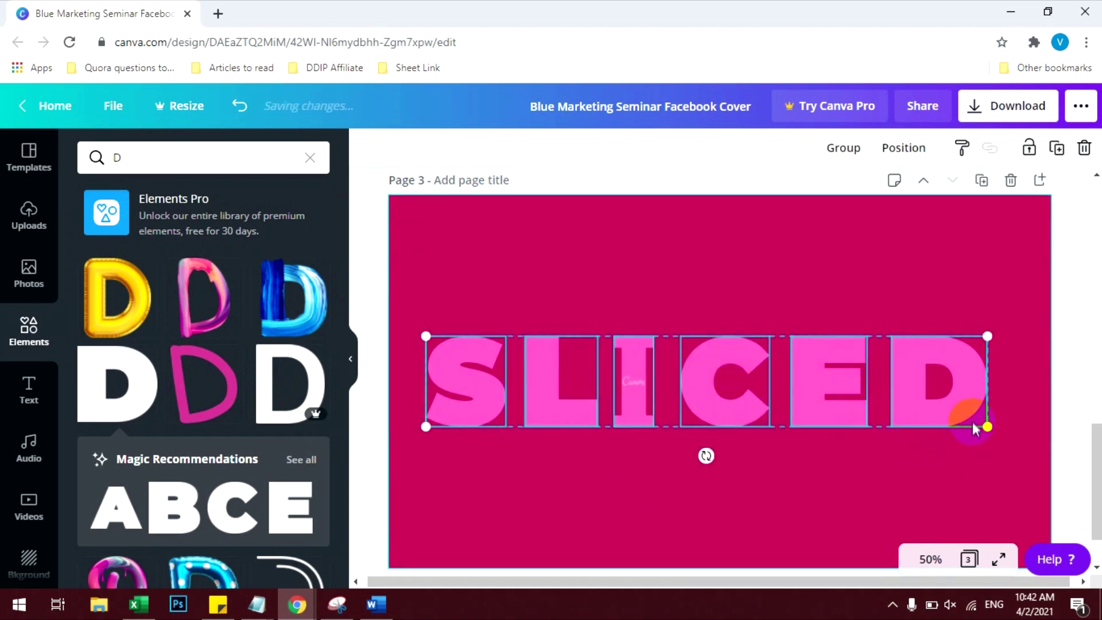
left_click_drag(974, 428, 916, 401)
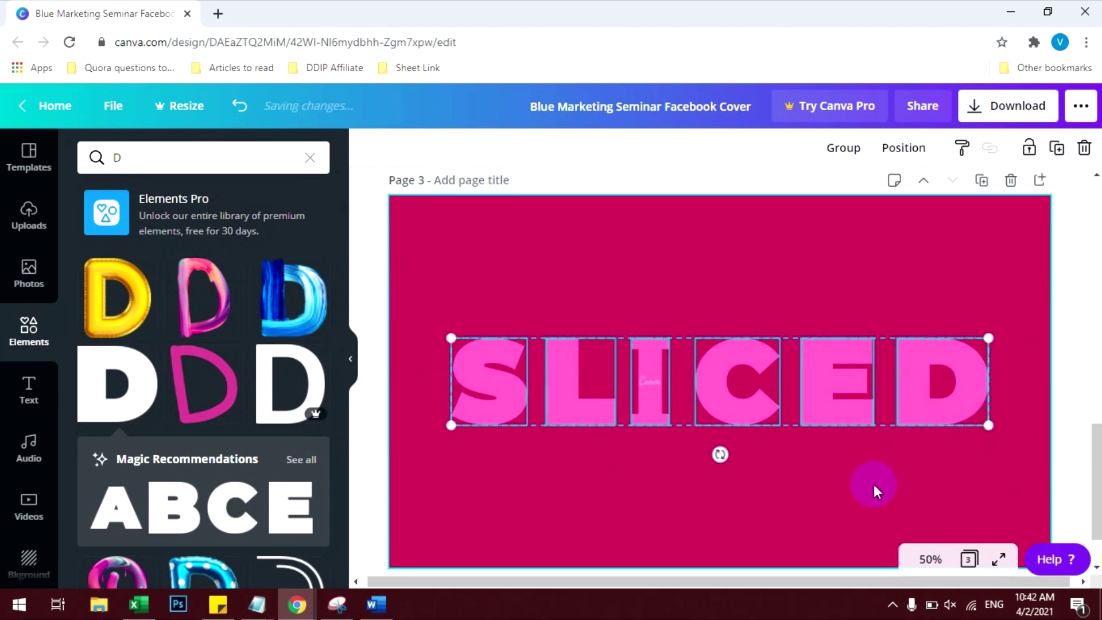
left_click(873, 484)
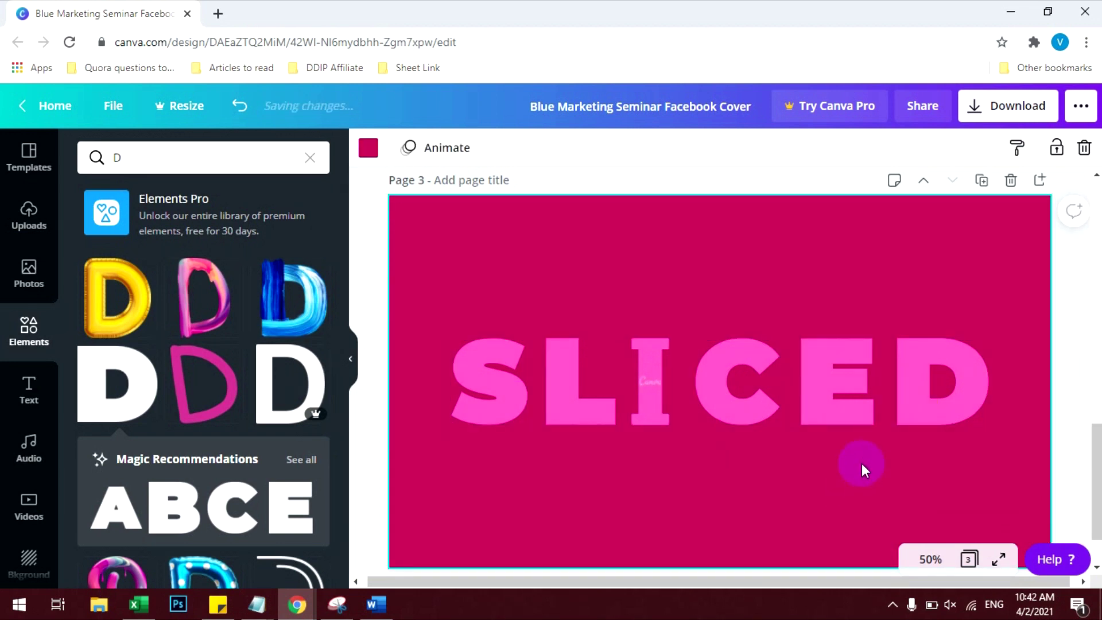
left_click(712, 374)
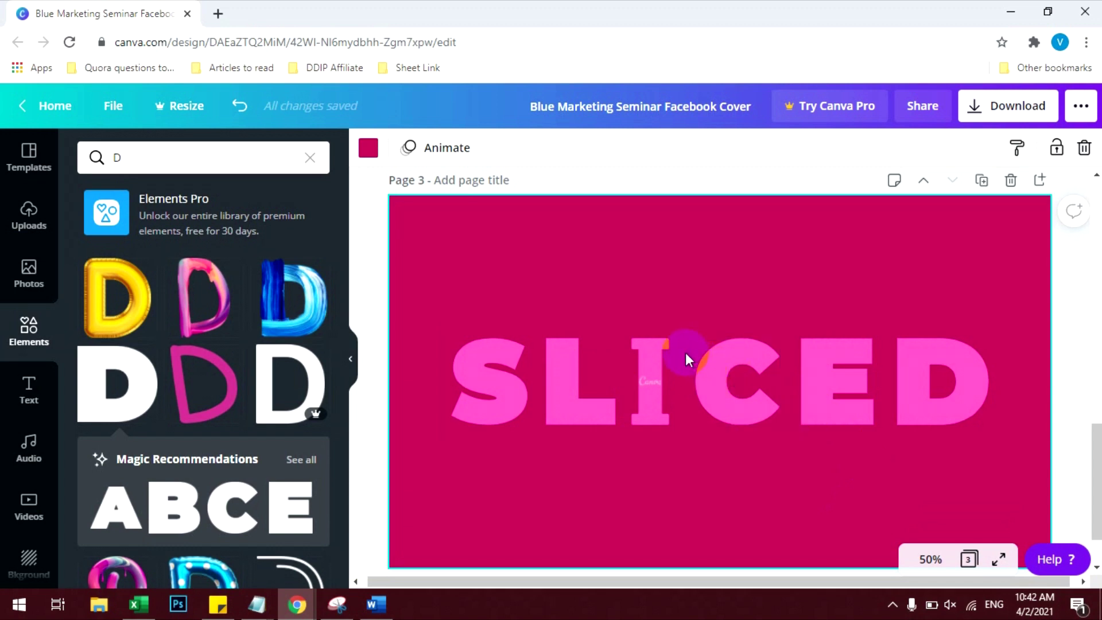
Step: Duplicate all six letters together and align the copy exactly on top of the original word
left_click_drag(457, 290, 1007, 462)
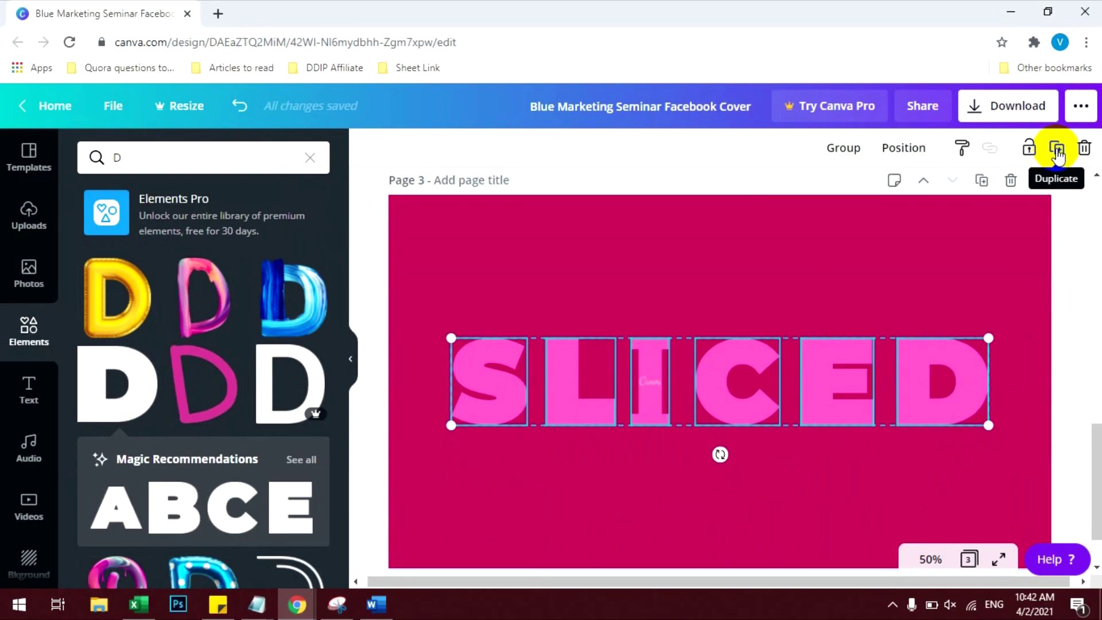
left_click(1010, 298)
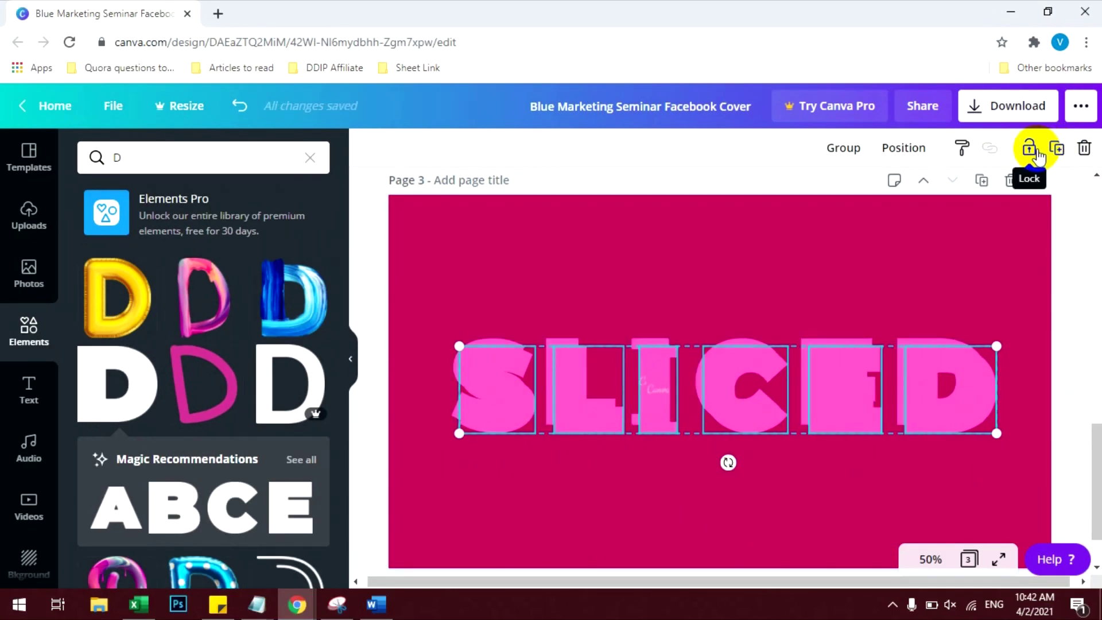
left_click(958, 423)
left_click_drag(939, 405, 950, 403)
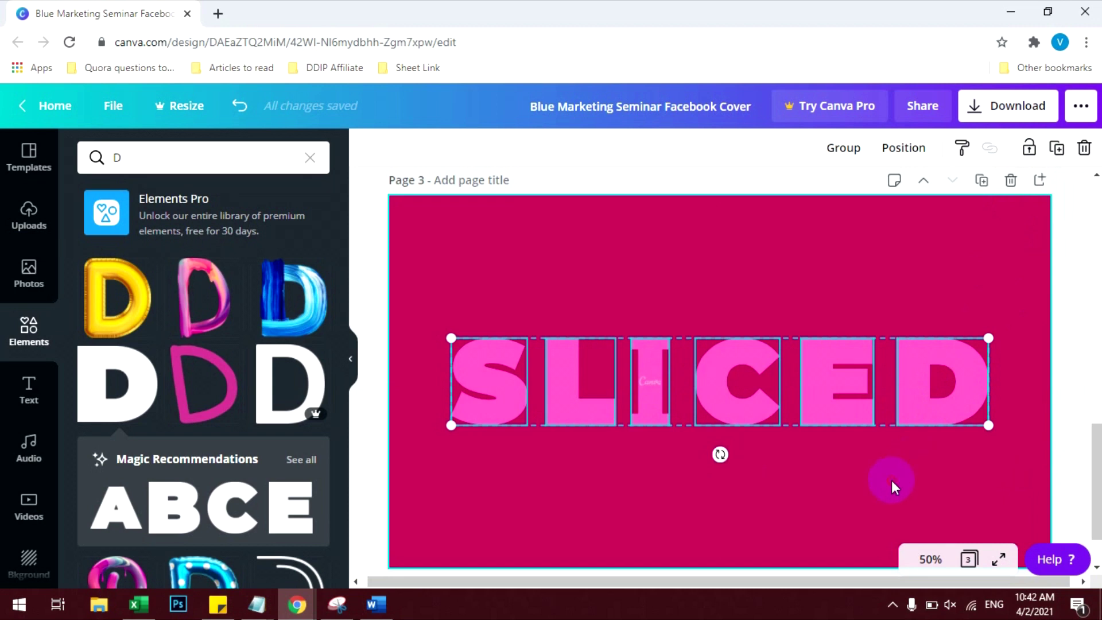
Step: Crop the top copy of the S from below so that only its upper part, slightly more than half, remains
left_click(488, 382)
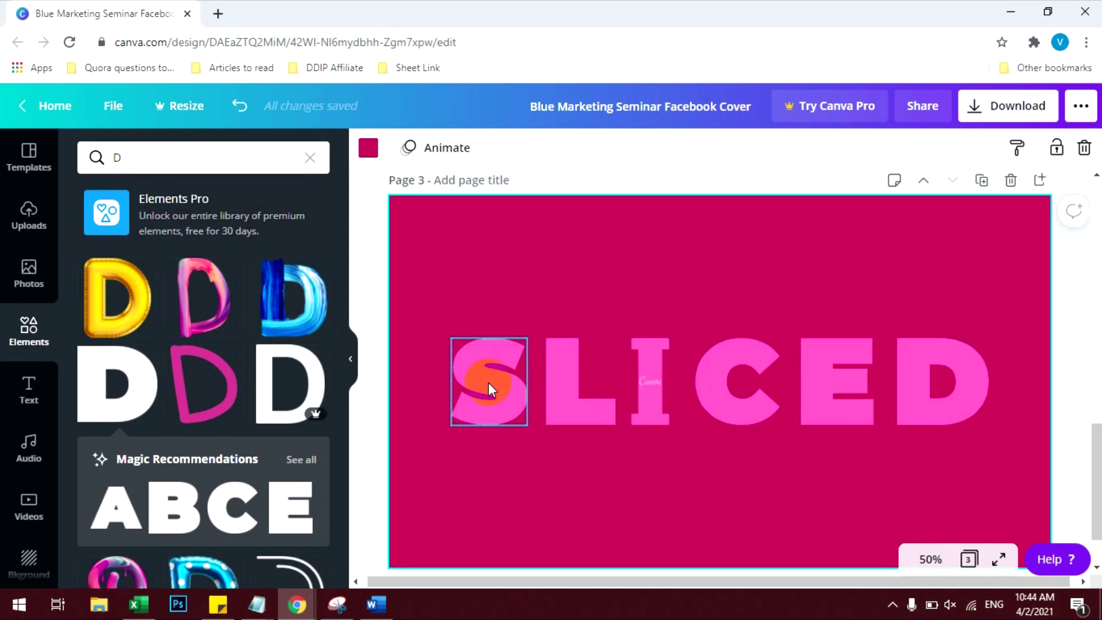
left_click(480, 371)
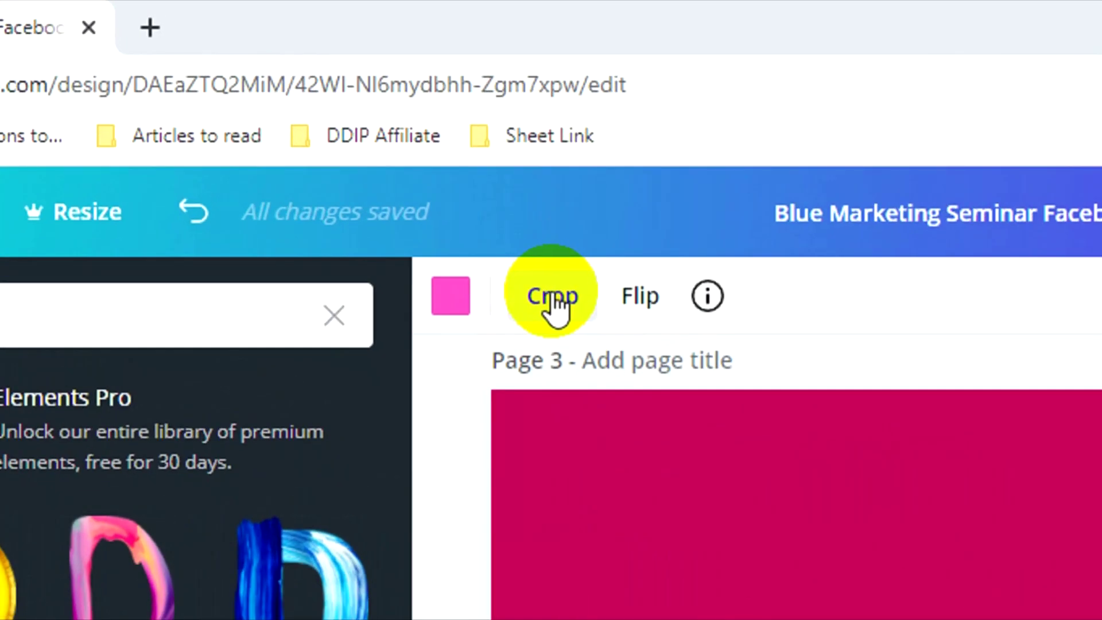
left_click(412, 150)
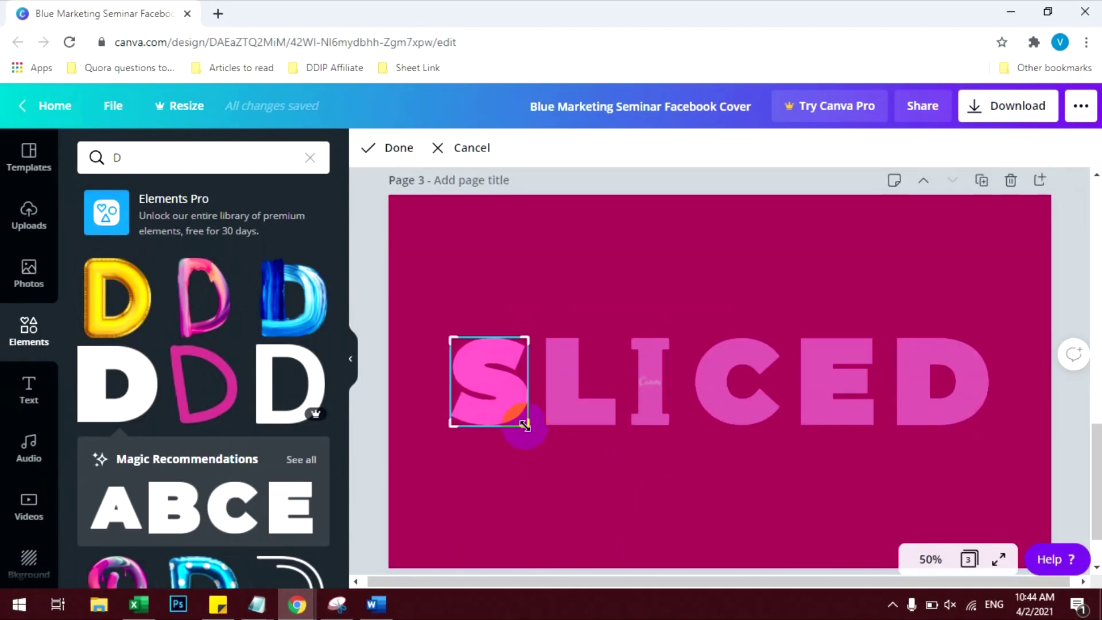
left_click_drag(525, 424, 547, 387)
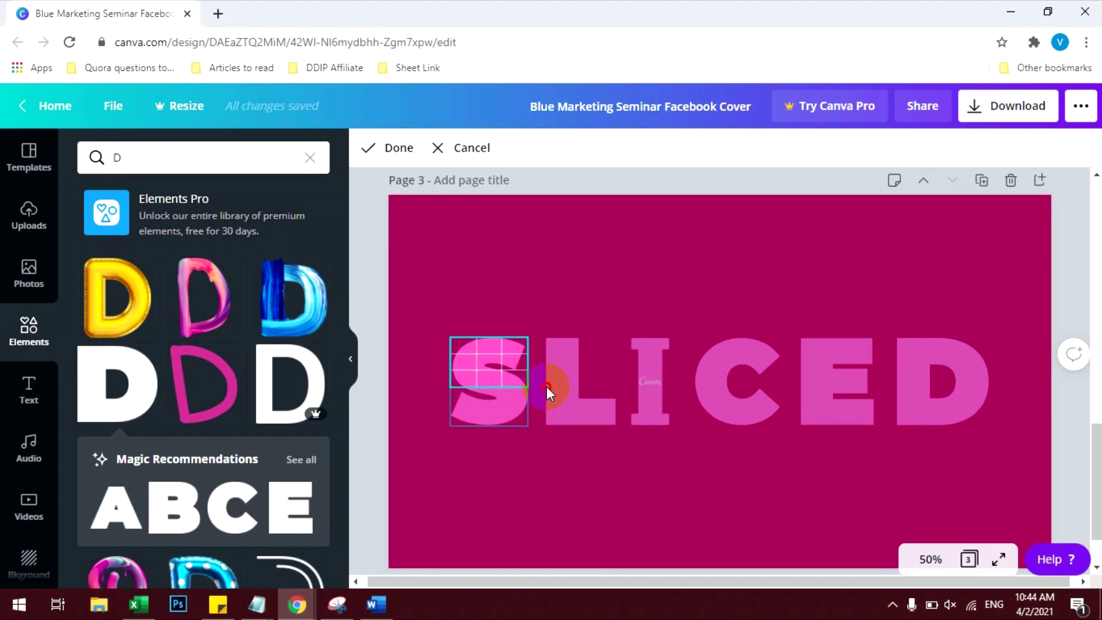
left_click_drag(546, 387, 546, 388)
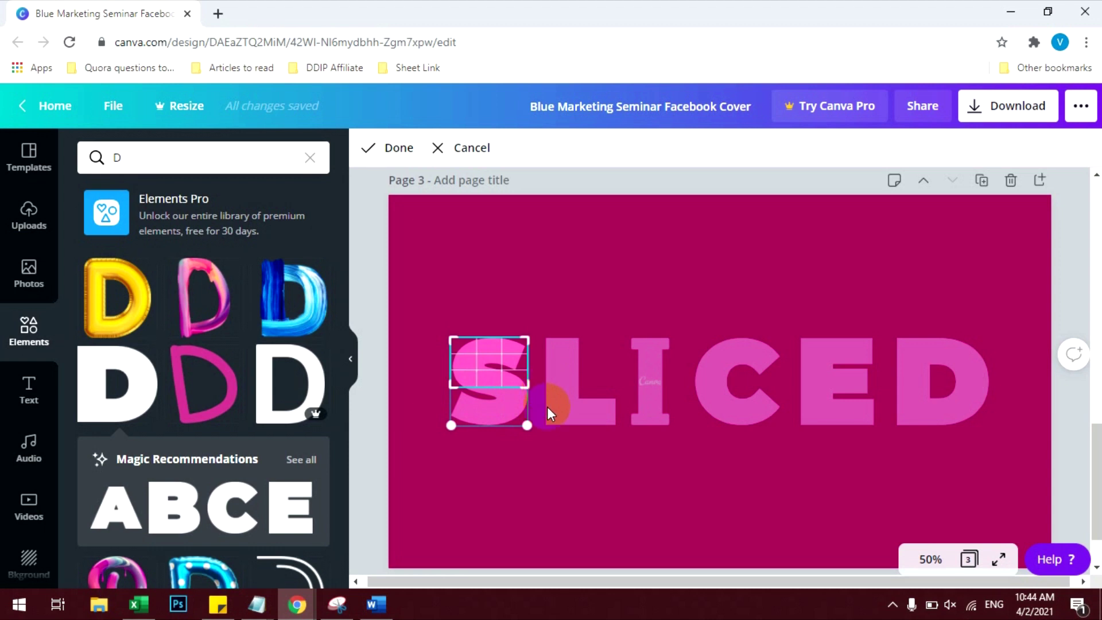
left_click(392, 143)
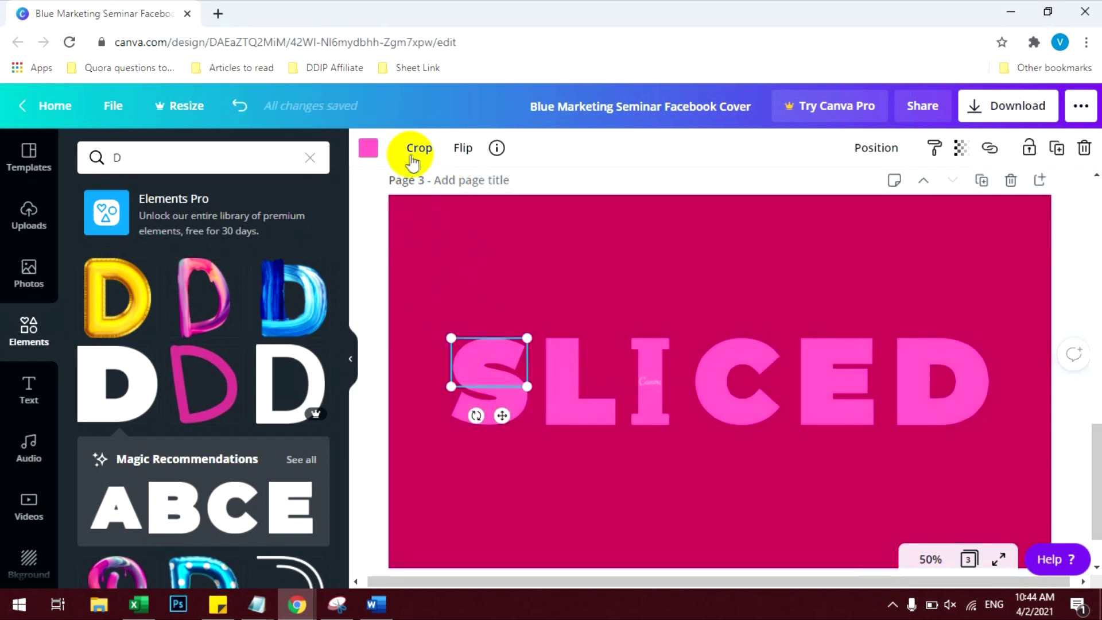
Step: Crop the underlying S from above so that only the part beneath the cropped upper piece remains
left_click(482, 407)
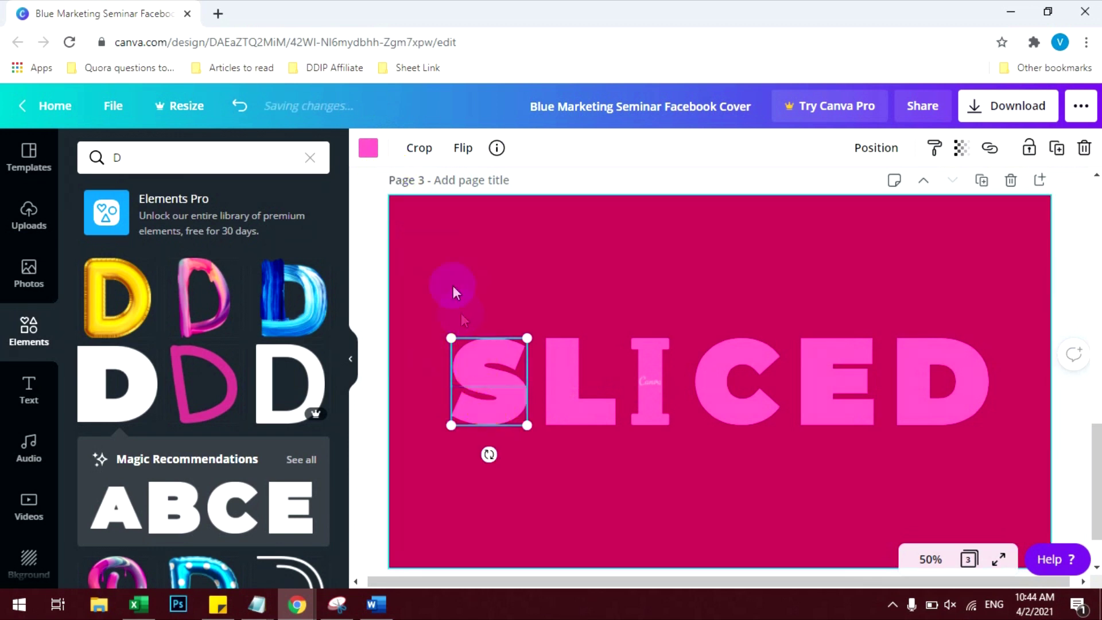
double_click(514, 343)
left_click_drag(516, 341, 538, 389)
left_click(545, 458)
left_click(550, 474)
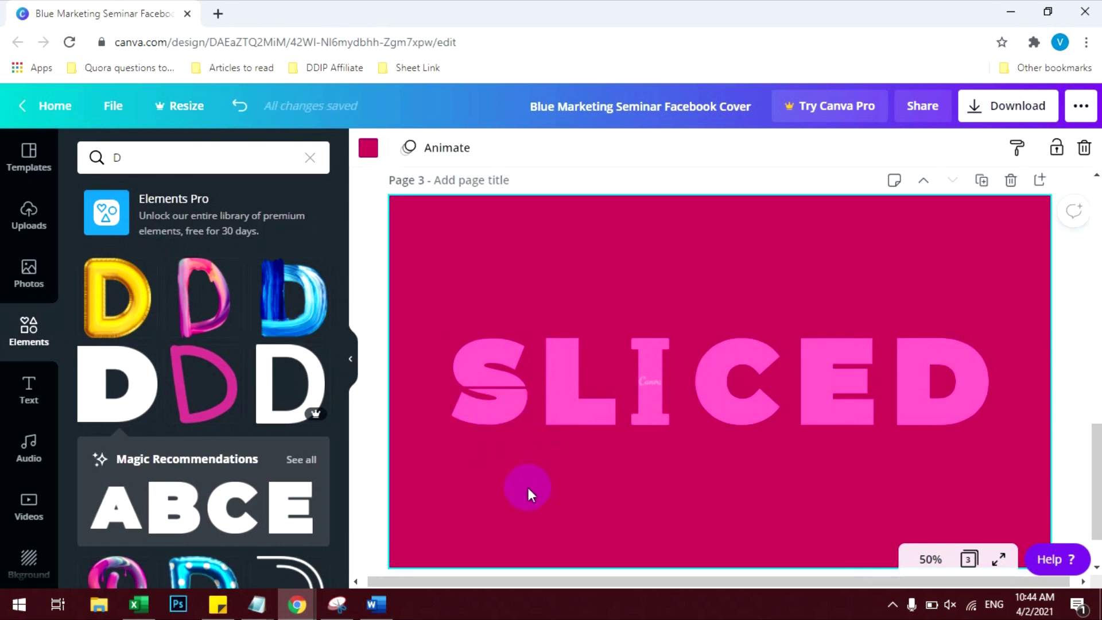
Step: Extend the crop of the lower S piece slightly upward to narrow the gap between the two pieces
left_click(519, 410)
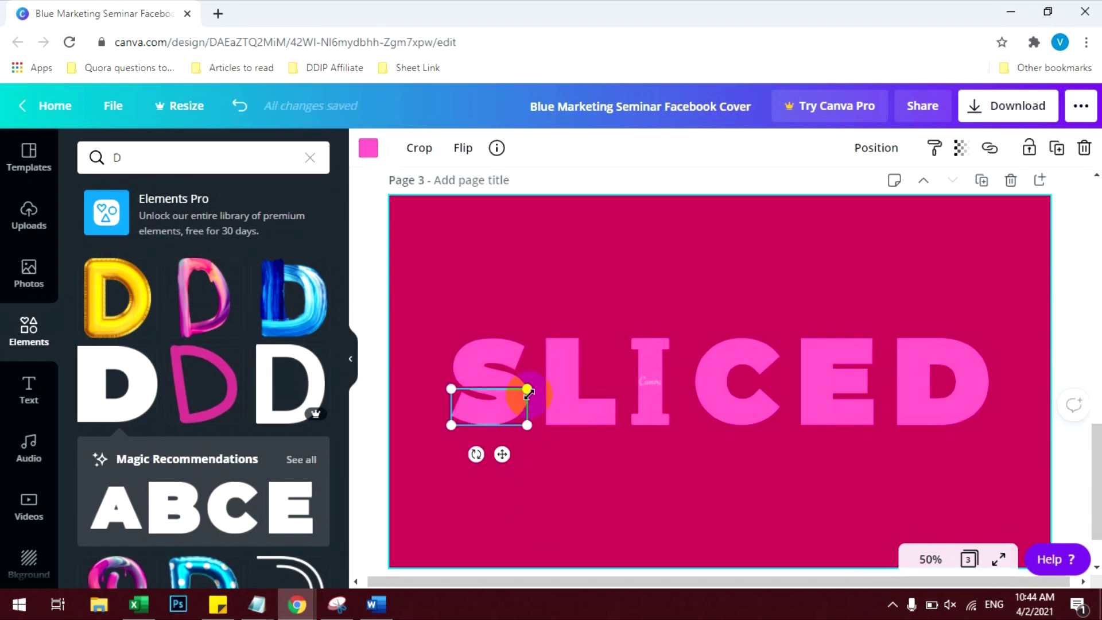
left_click(419, 147)
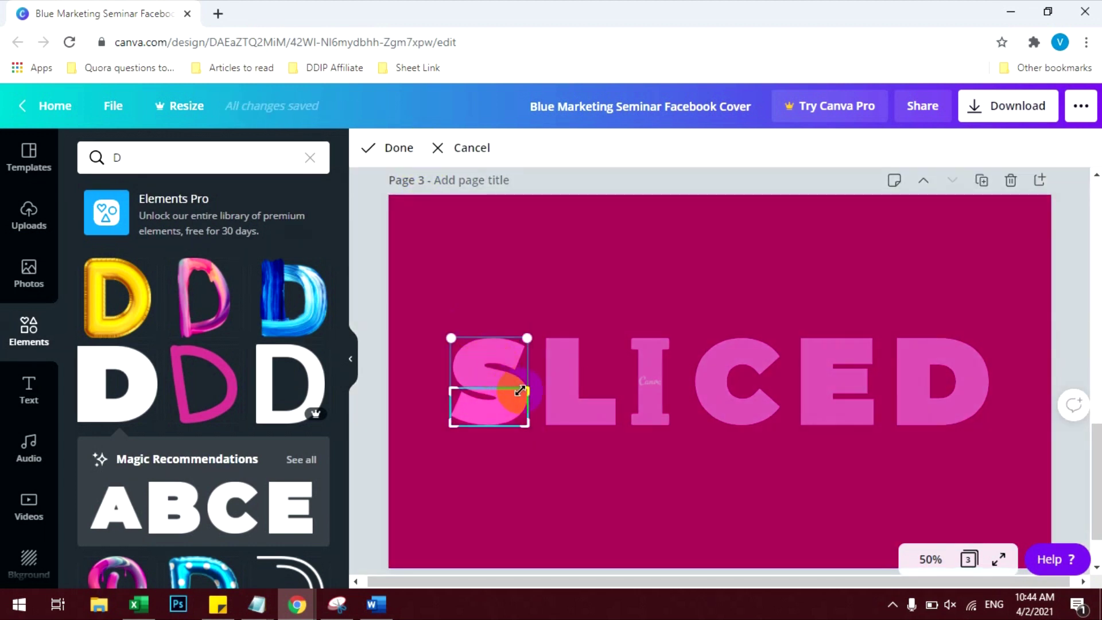
left_click_drag(524, 385, 527, 387)
left_click(523, 438)
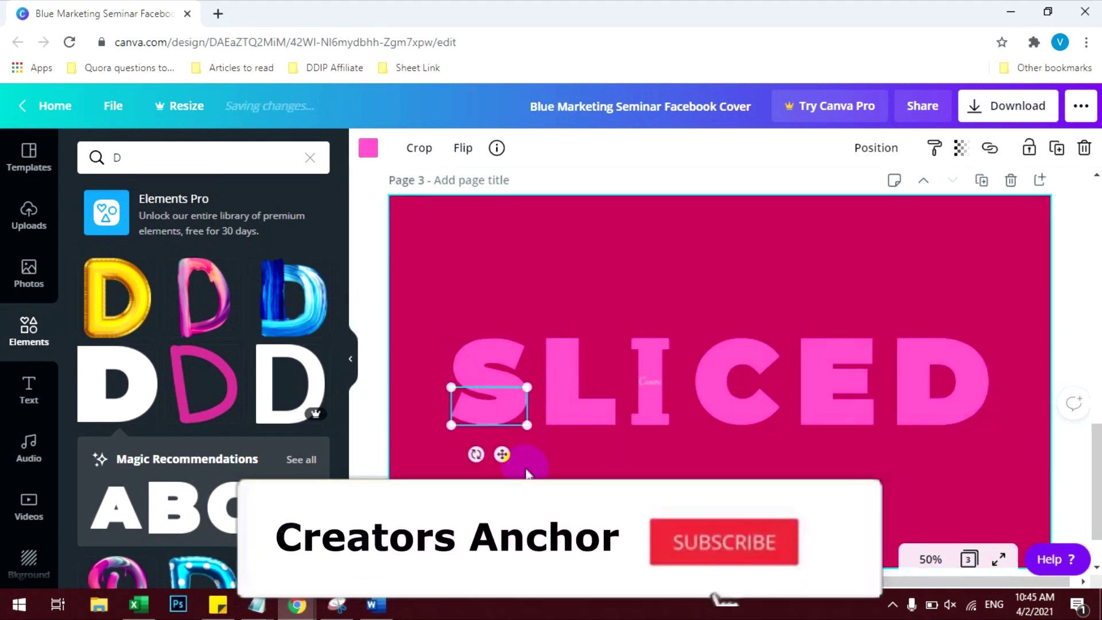
left_click(503, 471)
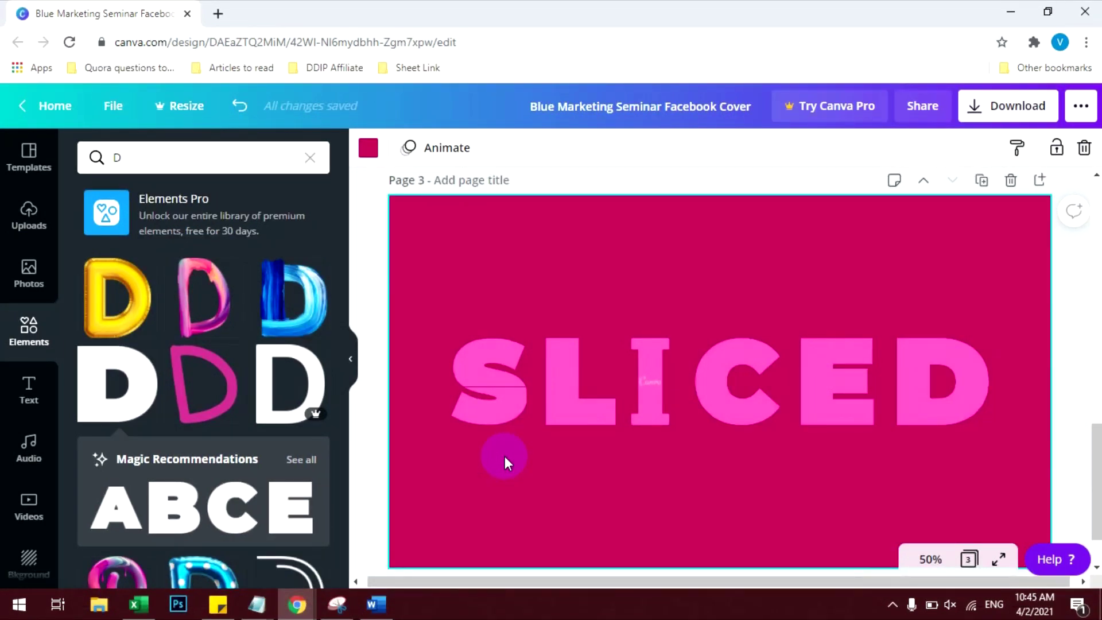
Step: Show the rulers and place a horizontal guide at 476, along the cut in the S
left_click(493, 420)
left_click(566, 436)
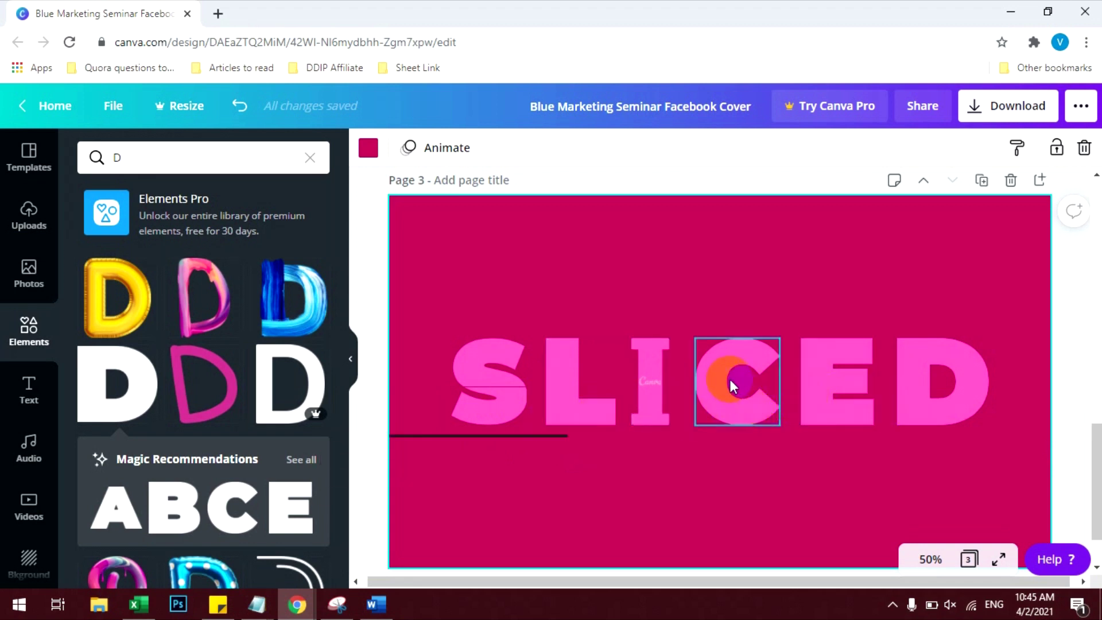
key("shift+r")
left_click(646, 380)
left_click(611, 279)
key("shift+r")
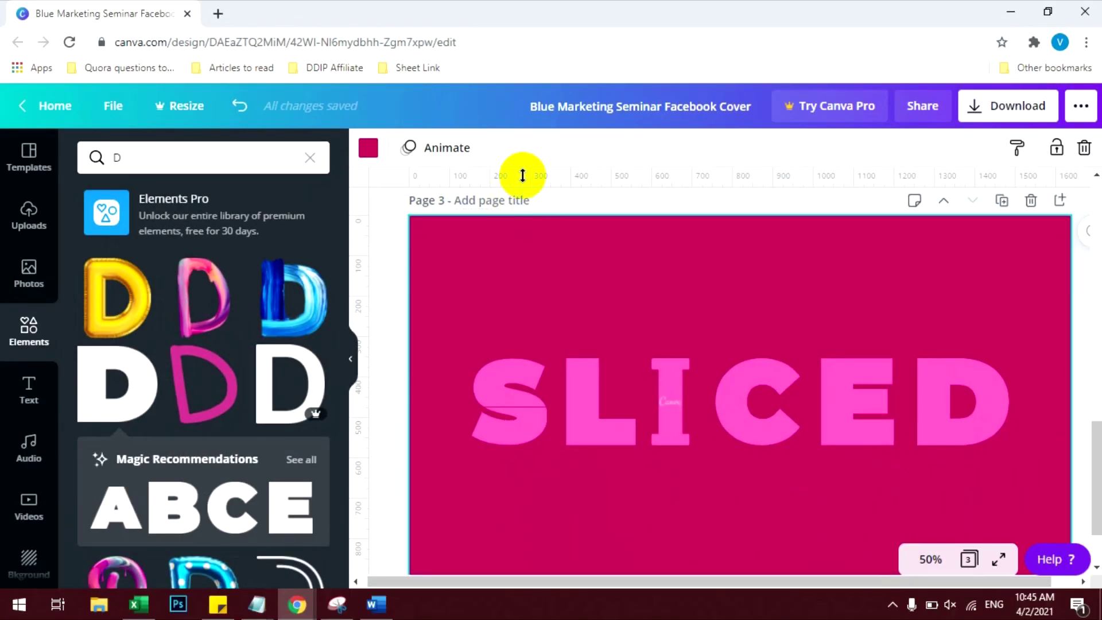
mouse_move(522, 174)
left_mouse_down()
mouse_move(541, 248)
mouse_move(547, 409)
left_mouse_up()
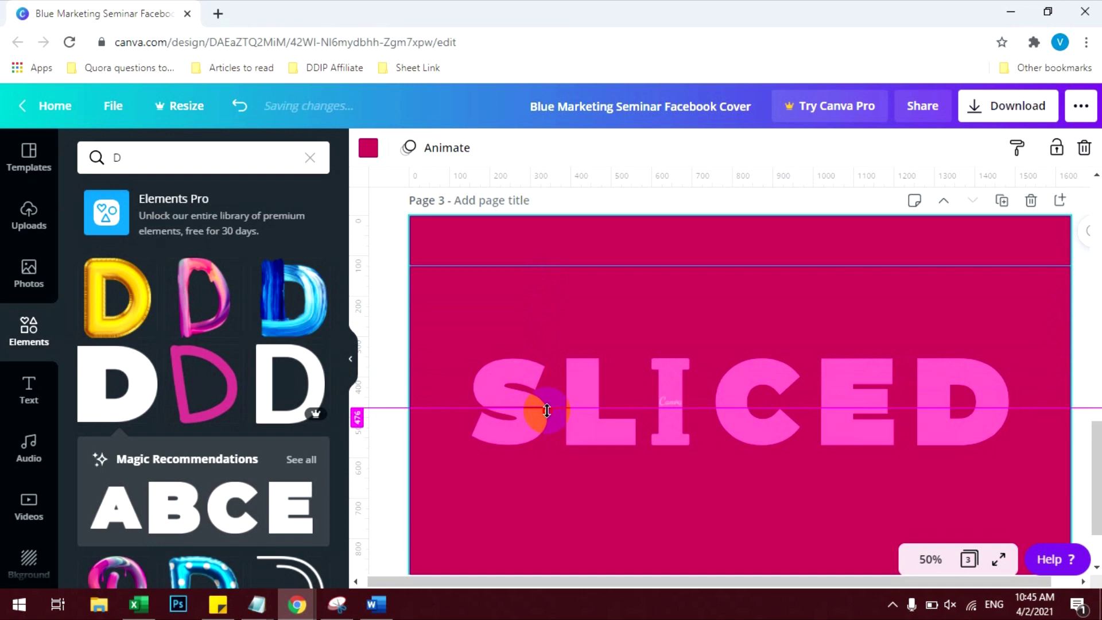
left_click_drag(547, 410, 546, 410)
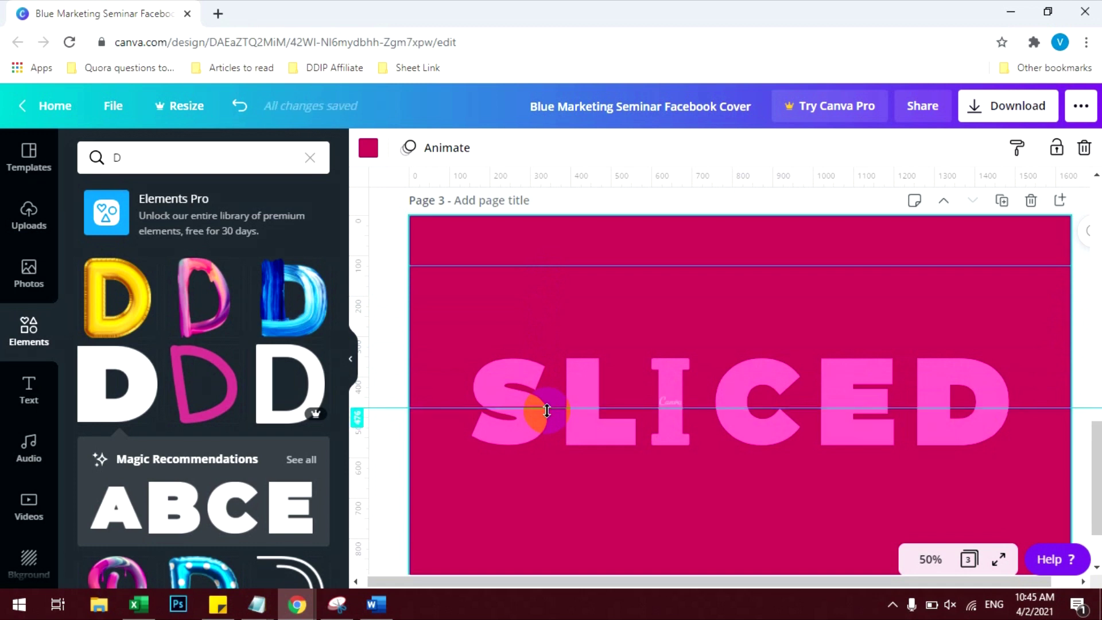
left_click(609, 438)
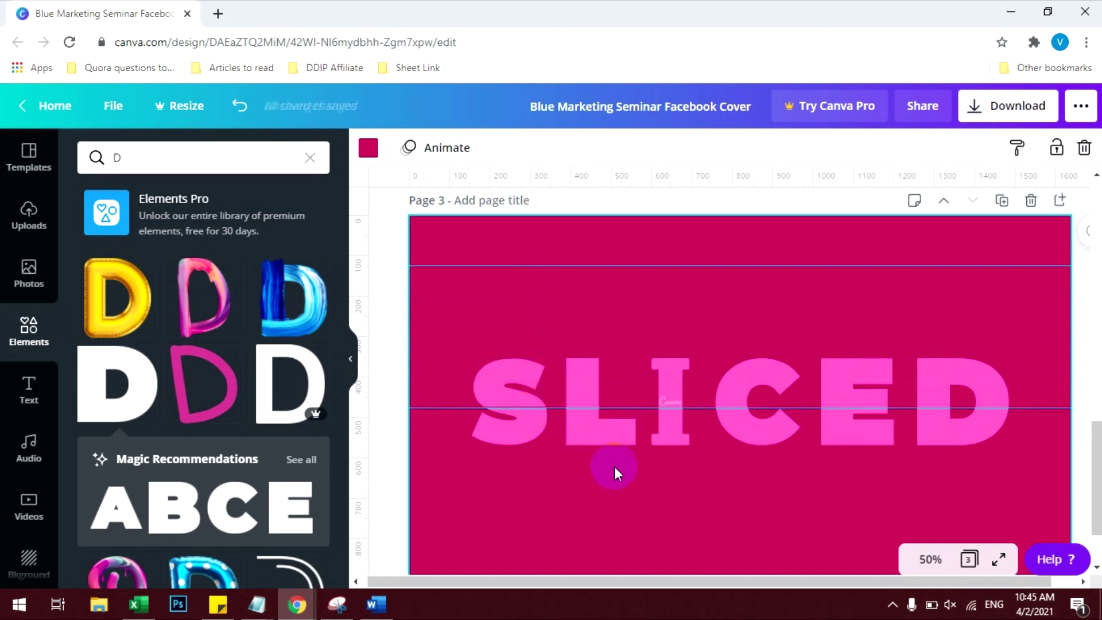
Step: Crop the top copy of the L down to its part above the horizontal guide
left_click(607, 415)
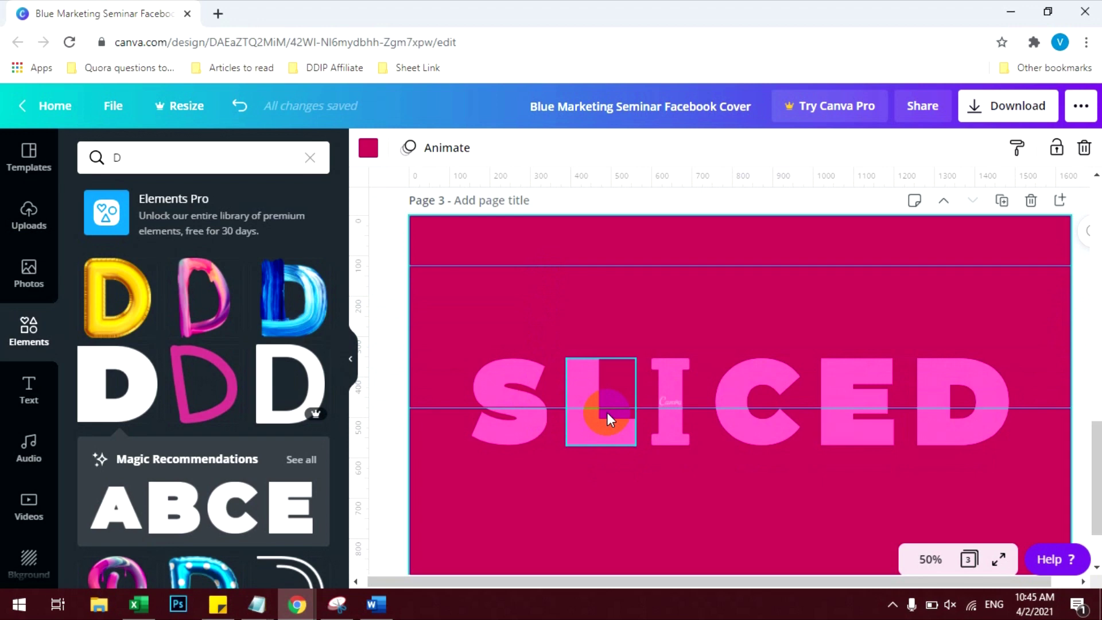
left_click(600, 401)
left_click(401, 148)
left_click_drag(636, 445, 641, 406)
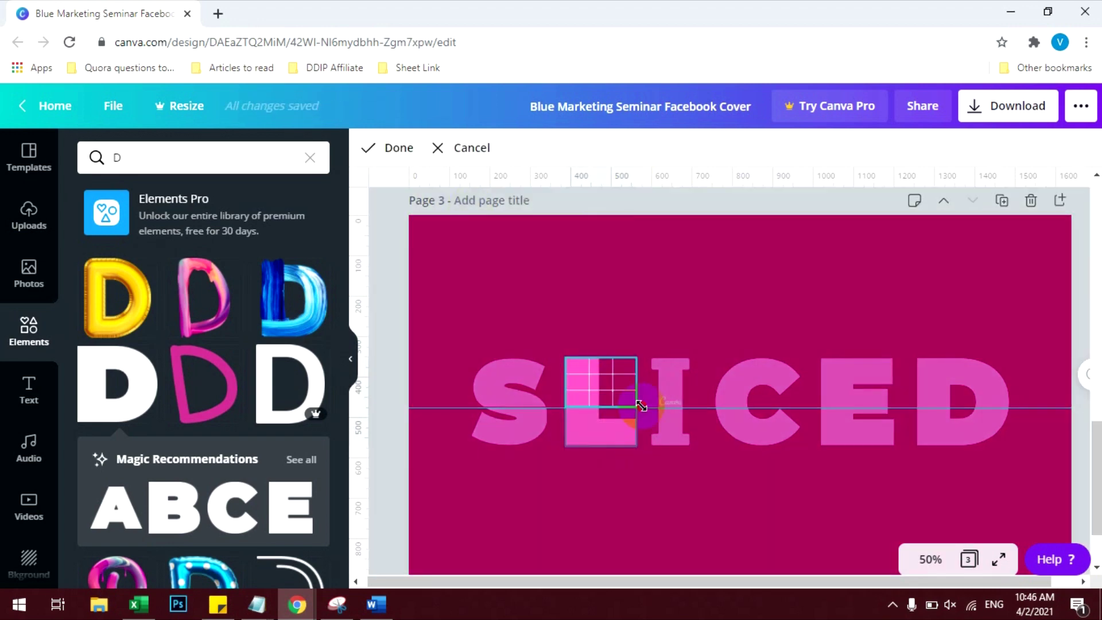
left_click(453, 147)
Step: Crop the other copy of the L down to its part below the horizontal guide
left_click(418, 147)
left_click_drag(635, 357, 635, 410)
left_click(578, 378)
double_click(578, 377)
left_click(676, 459)
Step: Crop the two copies of the I at the guide, keeping the upper part of one and the lower part of the other
left_click(670, 402)
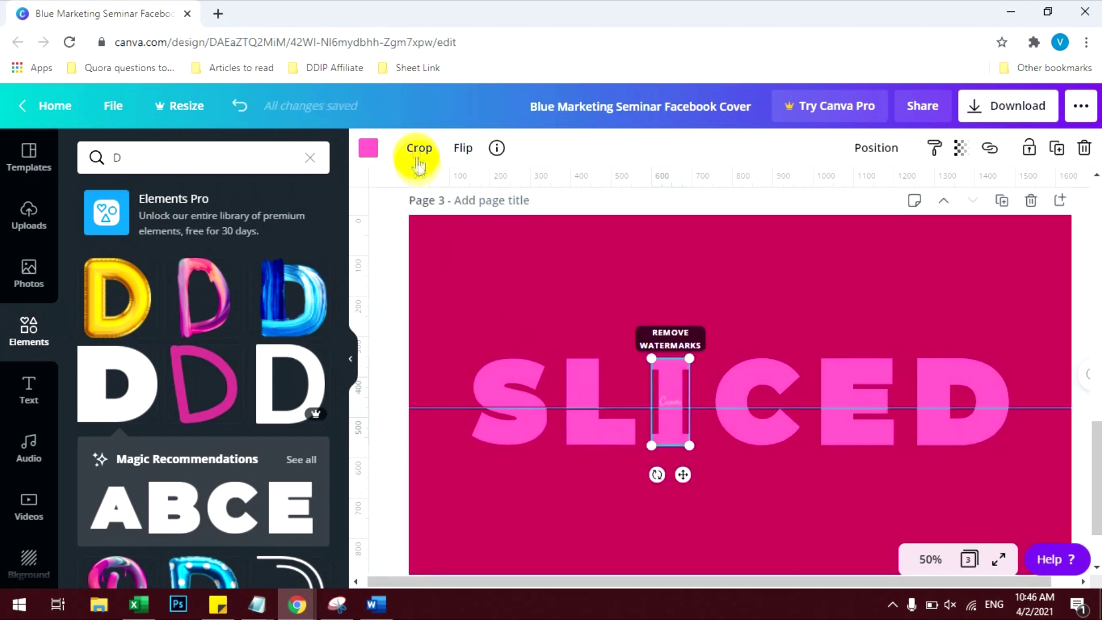
left_click(419, 147)
left_click(454, 147)
double_click(660, 367)
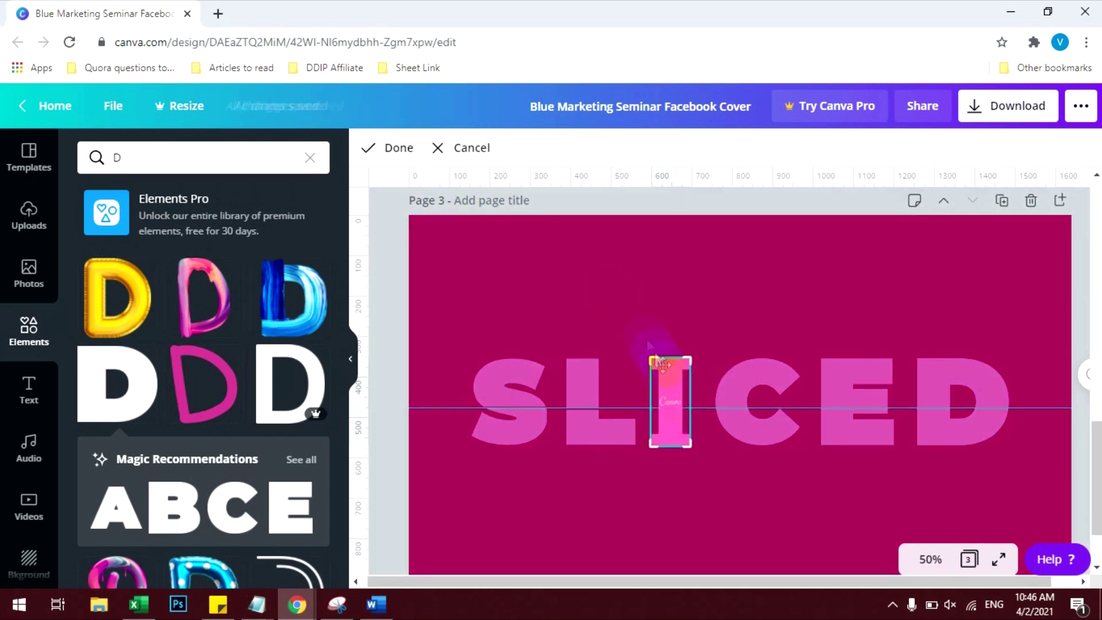
left_click(672, 444)
double_click(677, 402)
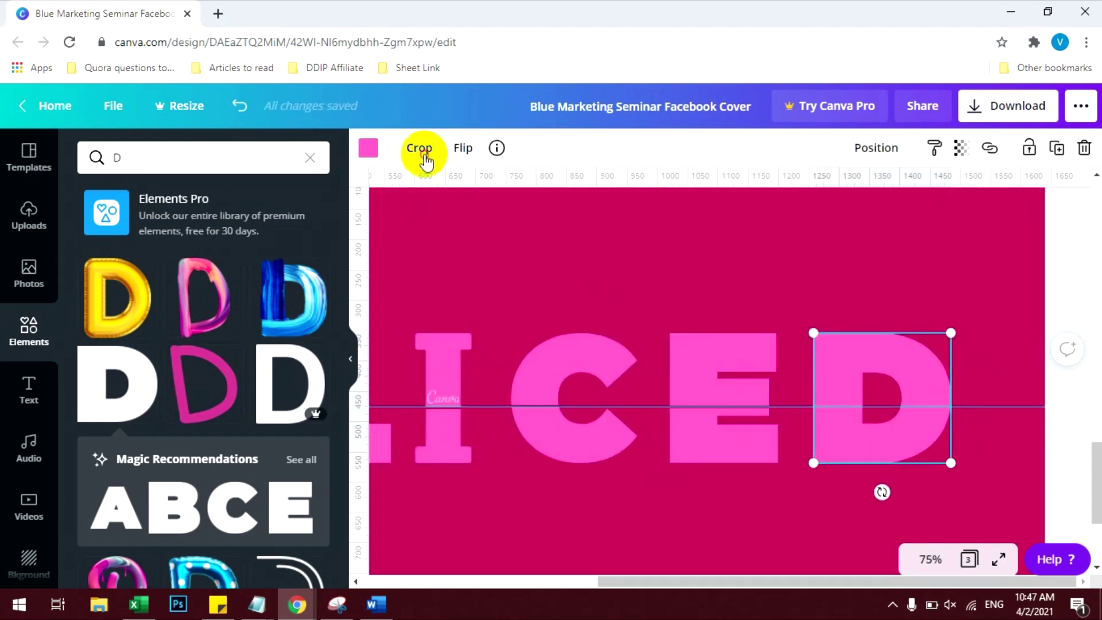
Step: Crop the remaining full D to its part below the guide, and remove the horizontal guide from the page
left_click(422, 150)
left_click(969, 267)
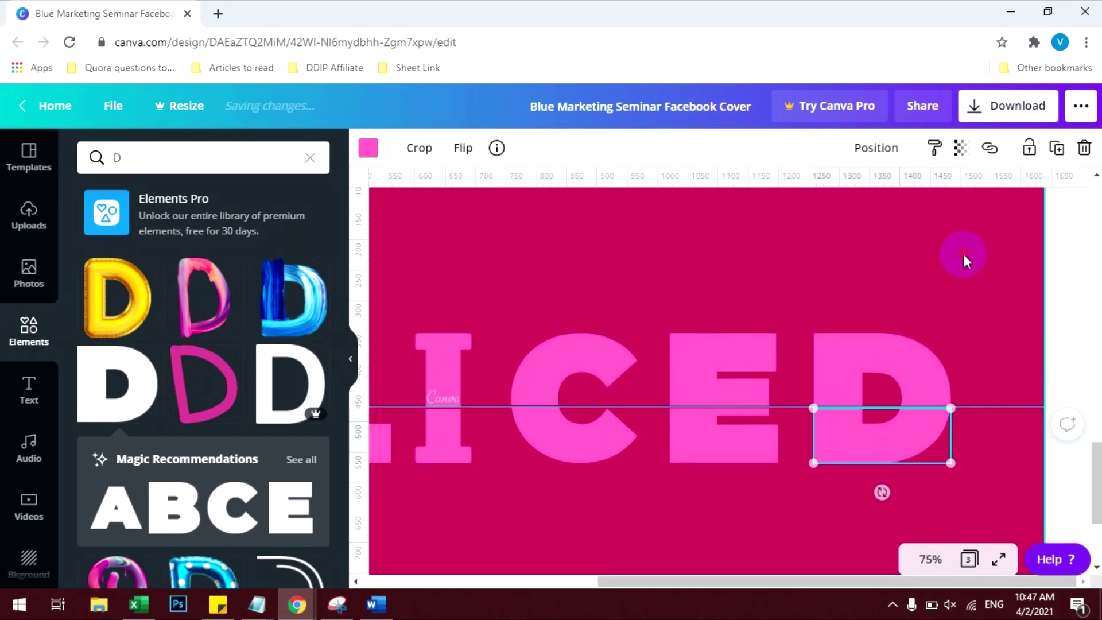
left_click(930, 559)
left_click(924, 447)
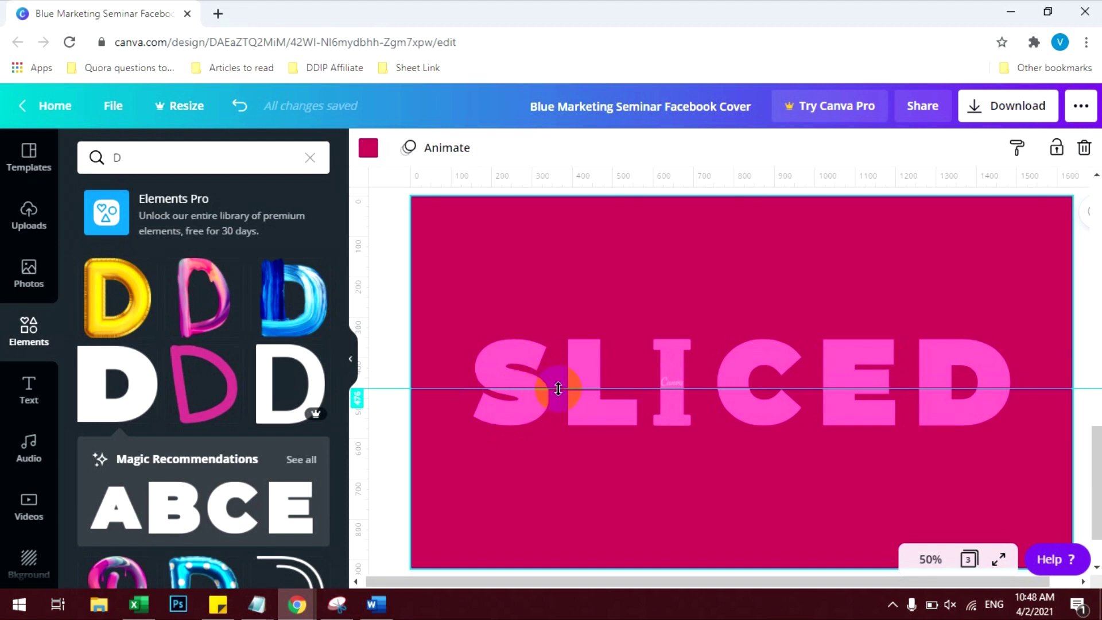
left_click_drag(558, 388, 574, 172)
left_click(597, 420)
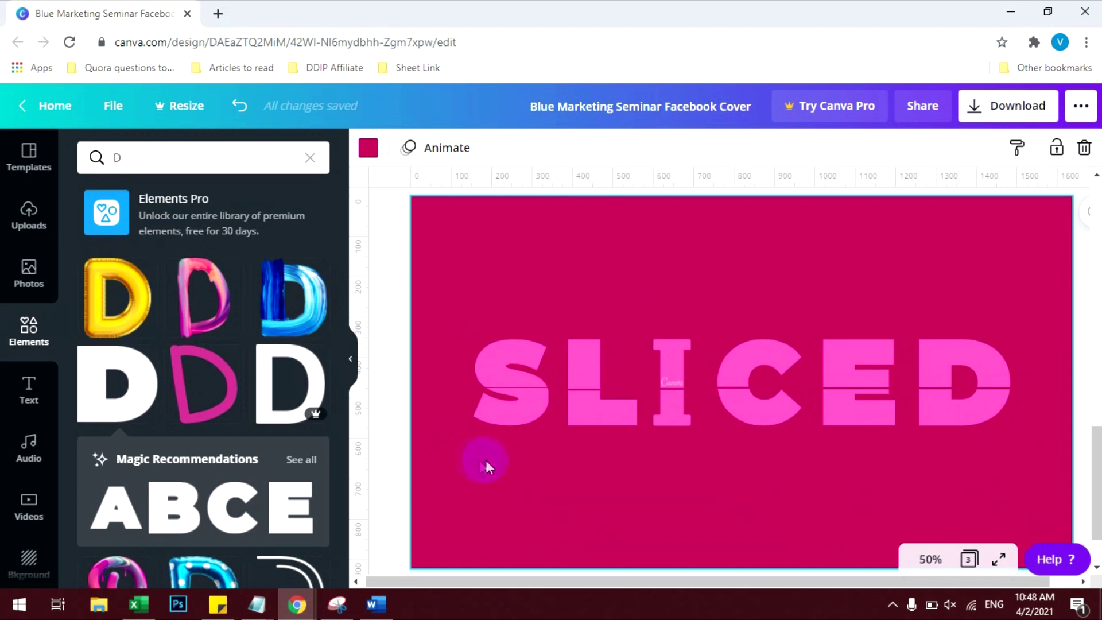
Step: Select the lower pieces of all six letters and nudge them together slightly to the left of the upper pieces
left_click_drag(462, 429, 990, 410)
key("Left")
key("Left")
key("Left")
key("Left")
key("Left")
key("Left")
key("Left")
key("Left")
key("Left")
key("Left")
key("Left")
key("Left")
left_click(938, 259)
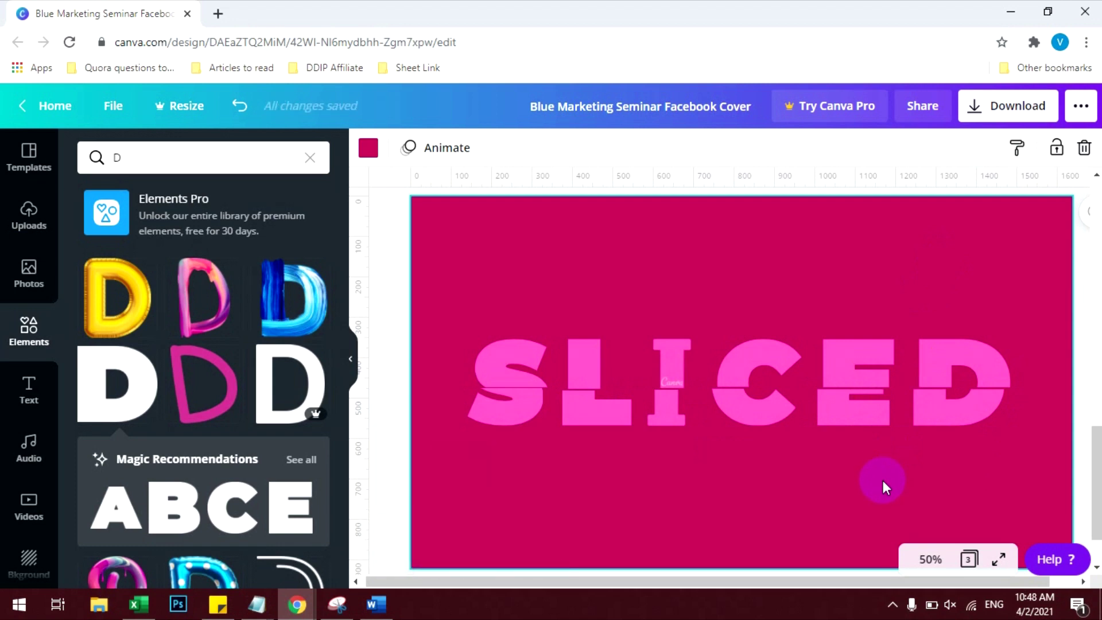
left_click(660, 405)
left_click(698, 432)
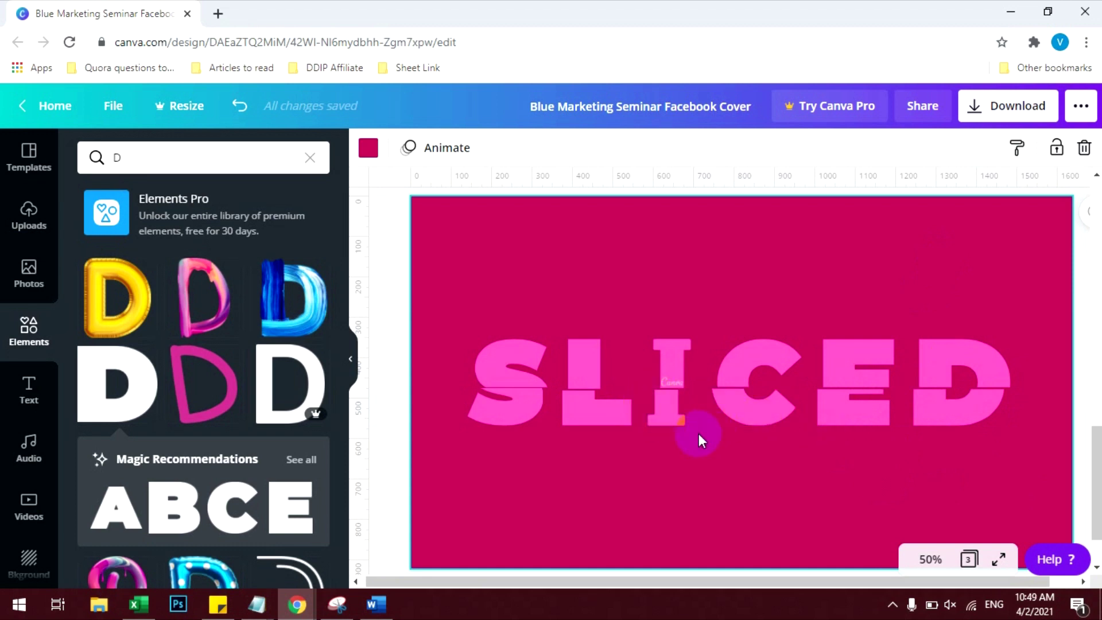
Step: Add the blurred black shadow bar from the uploaded images and move it over the L and I at the slice
left_click(30, 293)
left_click(32, 223)
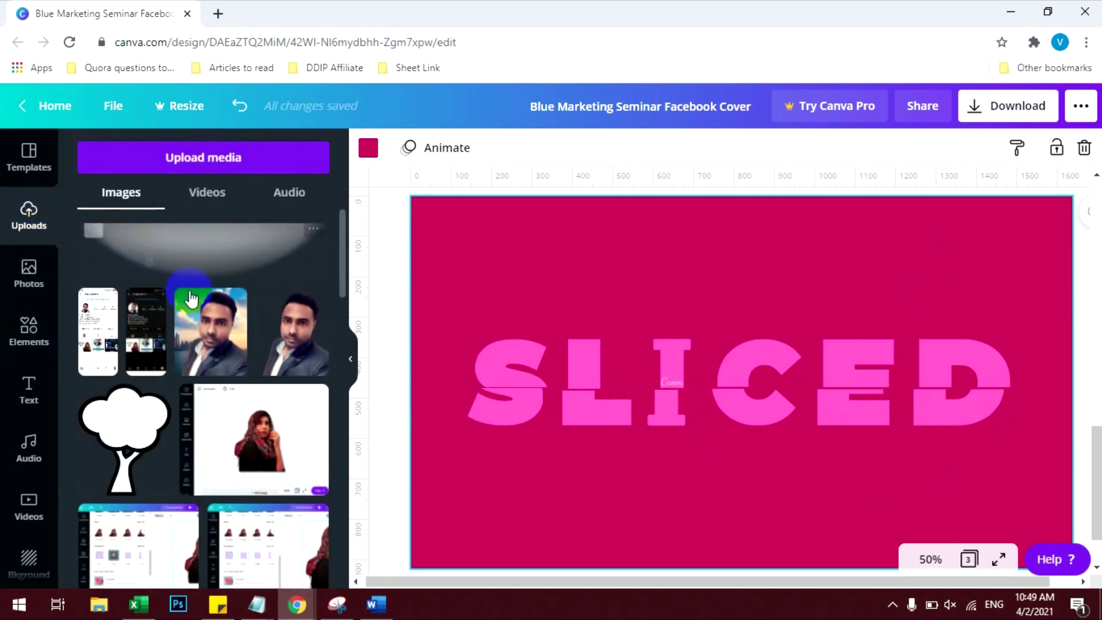
scroll(251, 372, "down", 3)
scroll(251, 372, "down", 3)
left_click(209, 385)
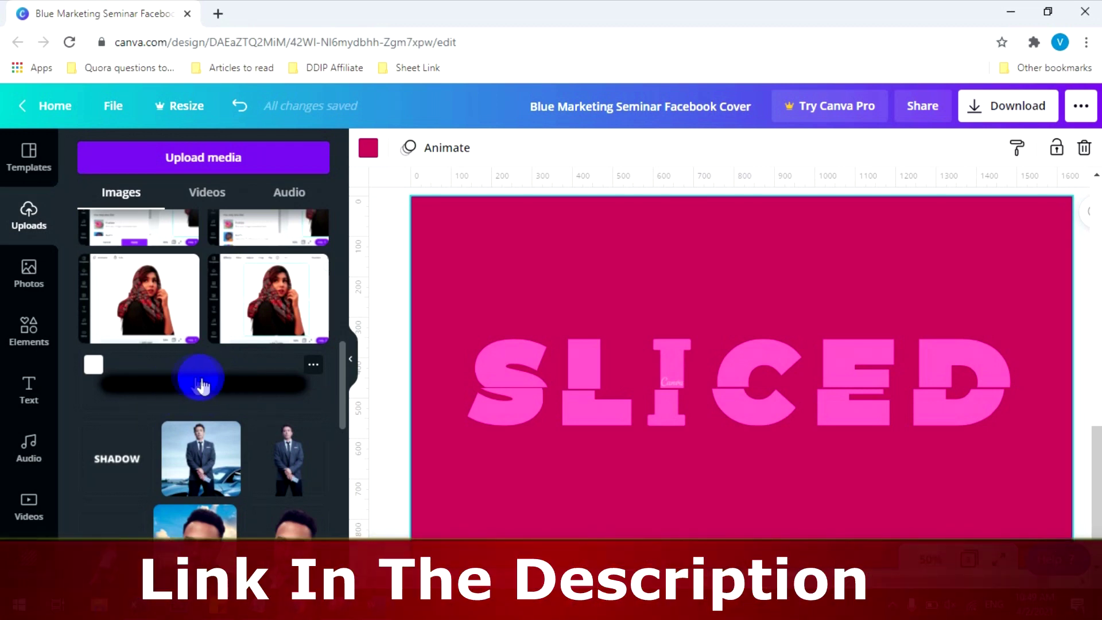
left_click(151, 388)
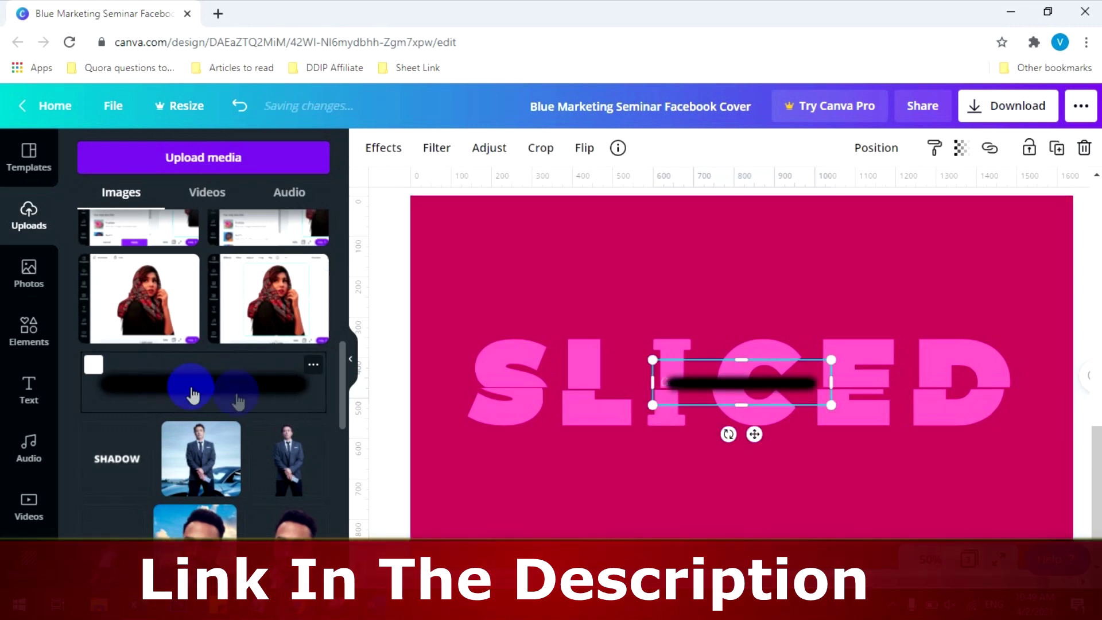
left_click_drag(769, 382, 623, 384)
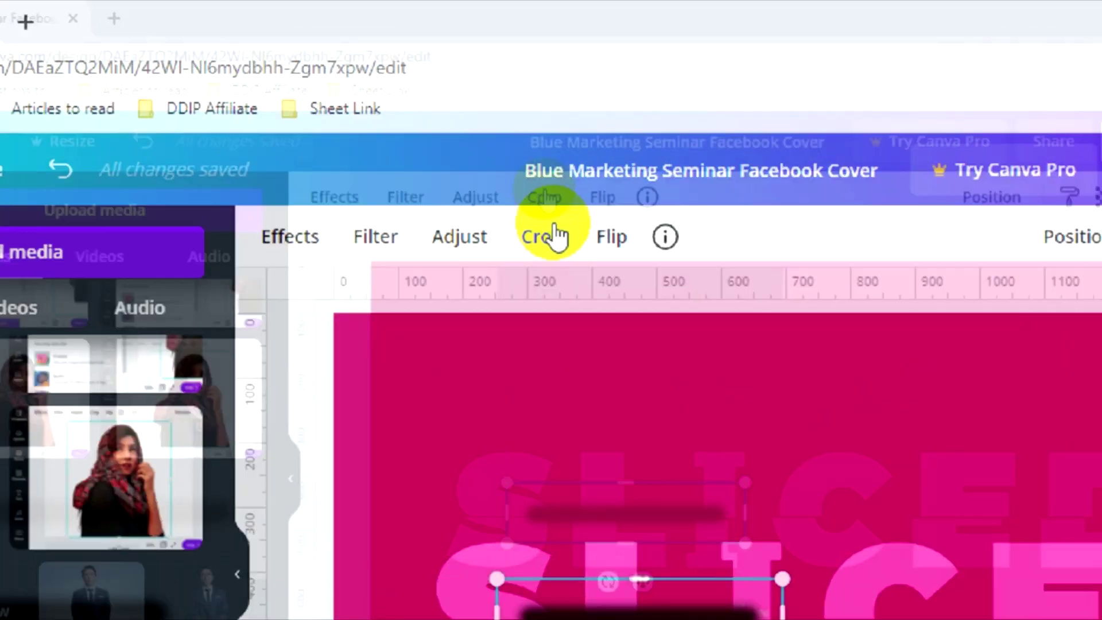
Step: Crop off the upper half of the shadow bar and align its cut edge with the slice across the S and L
left_click(534, 155)
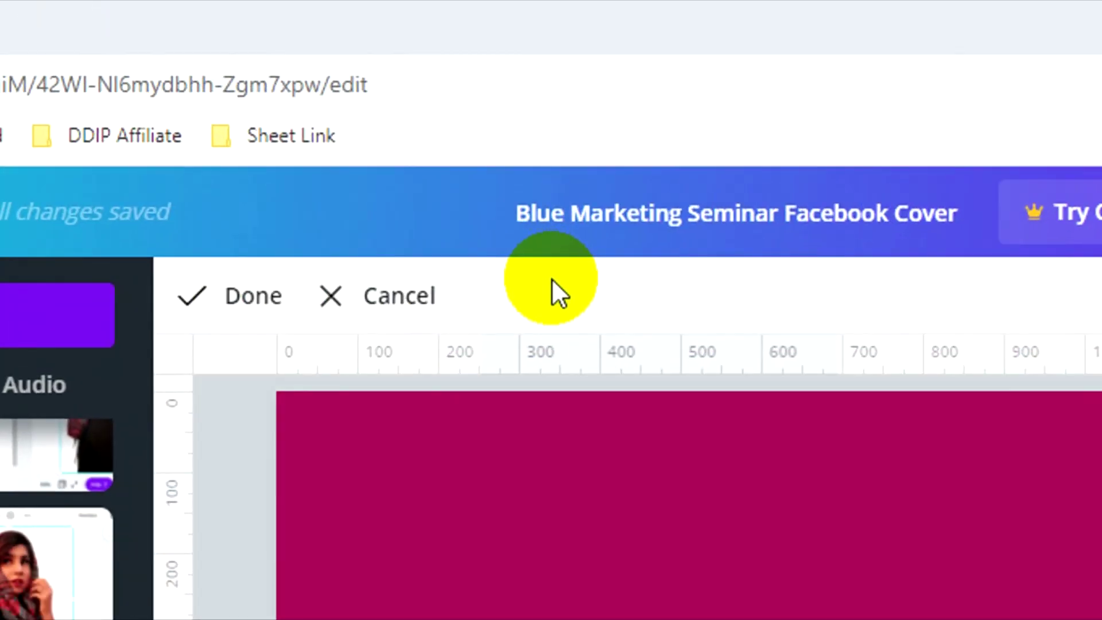
left_click_drag(659, 366, 684, 376)
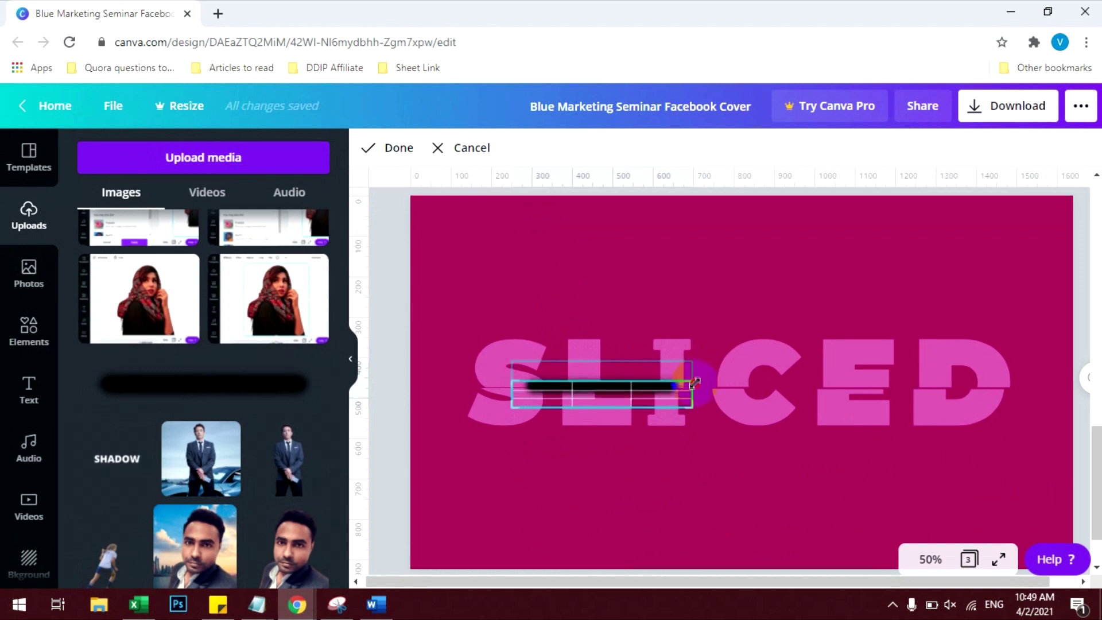
left_click(396, 148)
left_click(647, 444)
left_click_drag(630, 396, 632, 429)
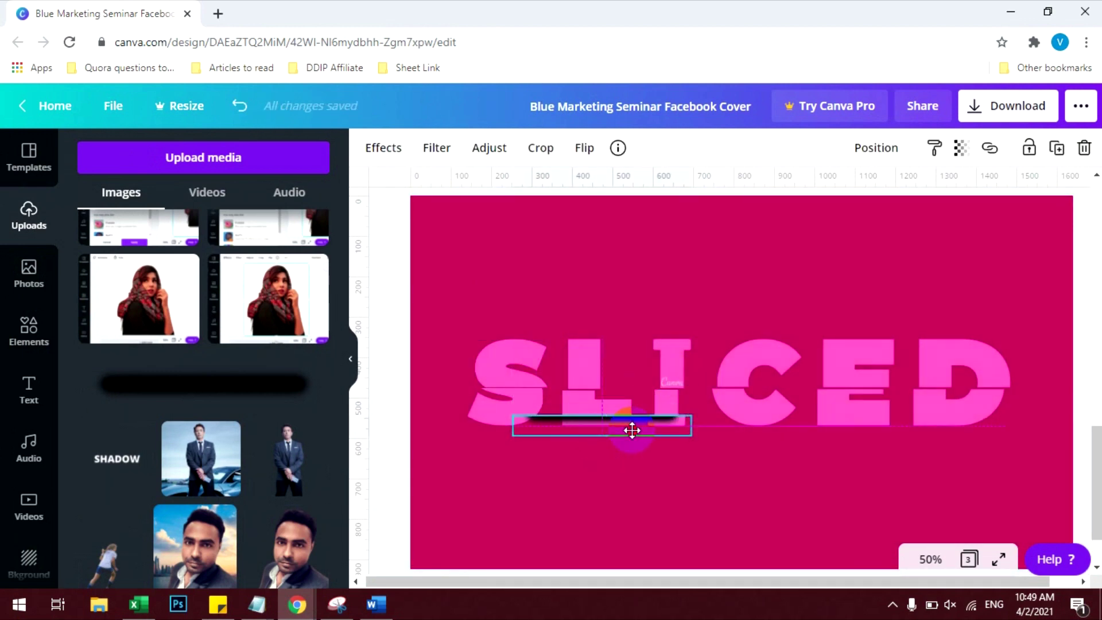
left_click_drag(632, 430, 567, 398)
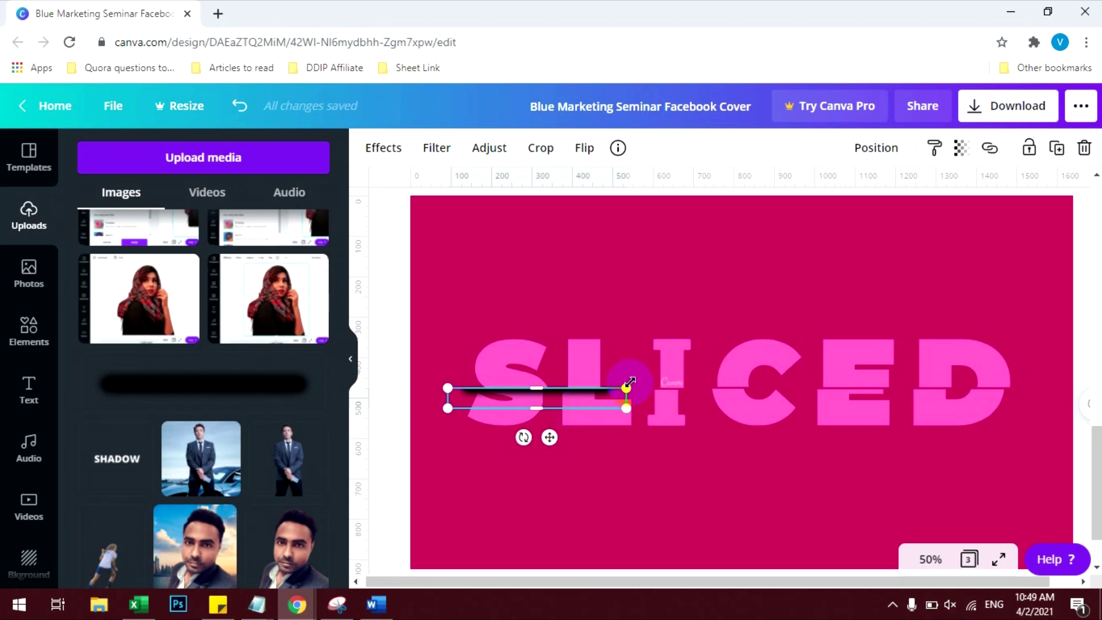
Step: Stretch the cropped shadow bar along the slice so it spans the whole word SLICED and sits against the cut edge
left_click_drag(626, 398, 1089, 498)
left_click_drag(448, 388, 418, 386)
left_click(659, 434)
mouse_move(696, 401)
left_mouse_down()
mouse_move(693, 416)
mouse_move(697, 397)
left_mouse_up()
left_click(703, 508)
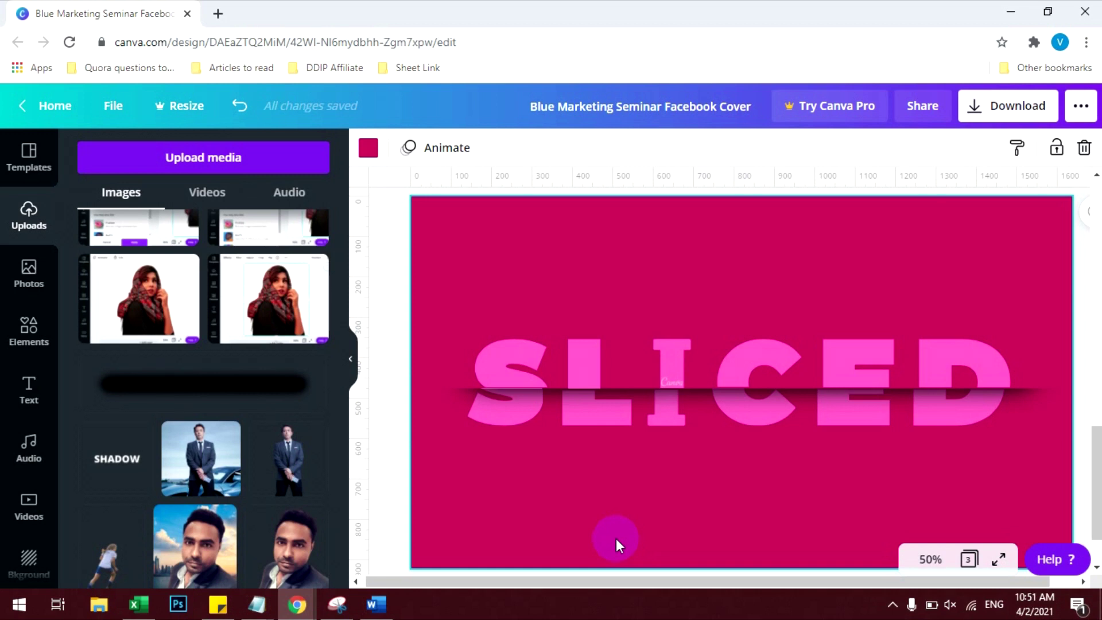
Step: Select all letter pieces with the shadow bar, rotate them slightly counterclockwise so the word rises to the right, and centre them horizontally on the page
left_click_drag(438, 279, 1054, 521)
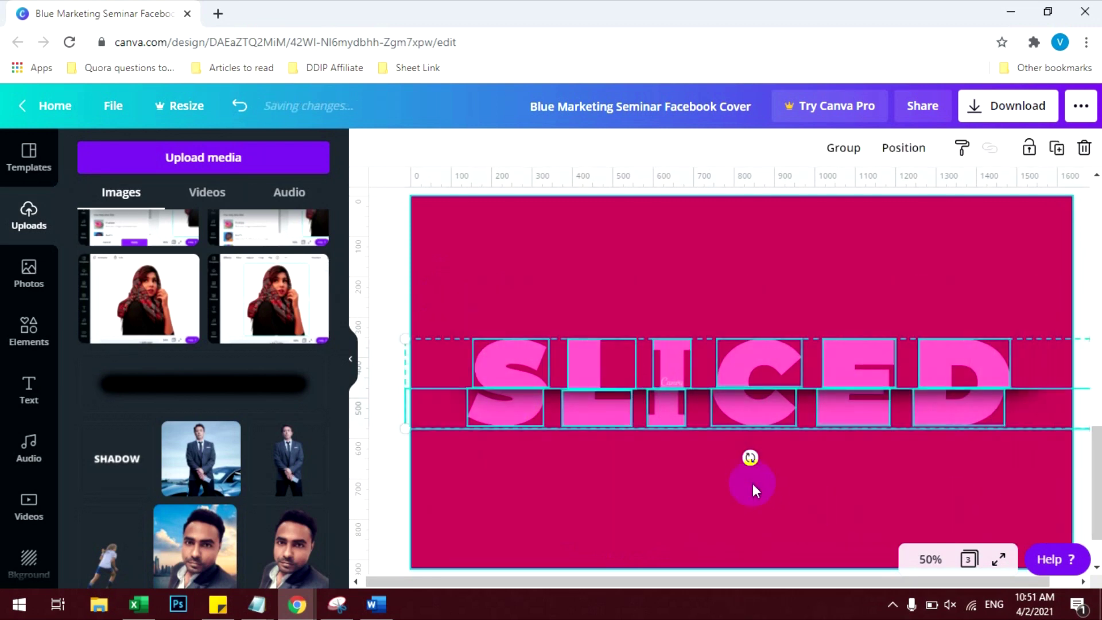
left_click_drag(750, 457, 760, 462)
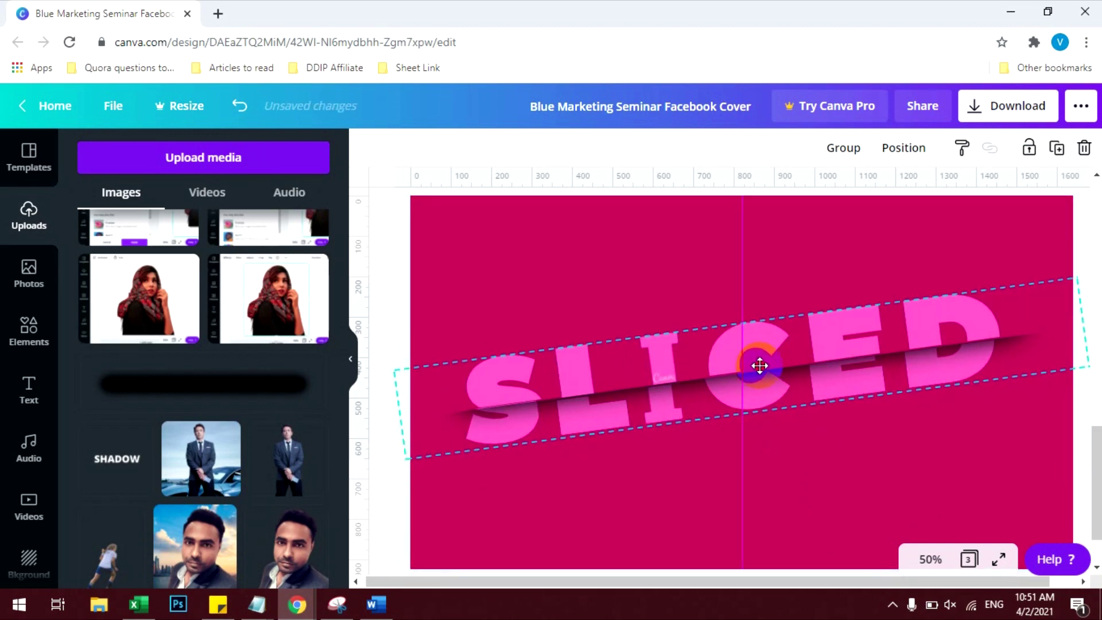
left_click(759, 449)
Step: Add a subheading centred below the sliced word with the text "Text Effect"
left_click(38, 391)
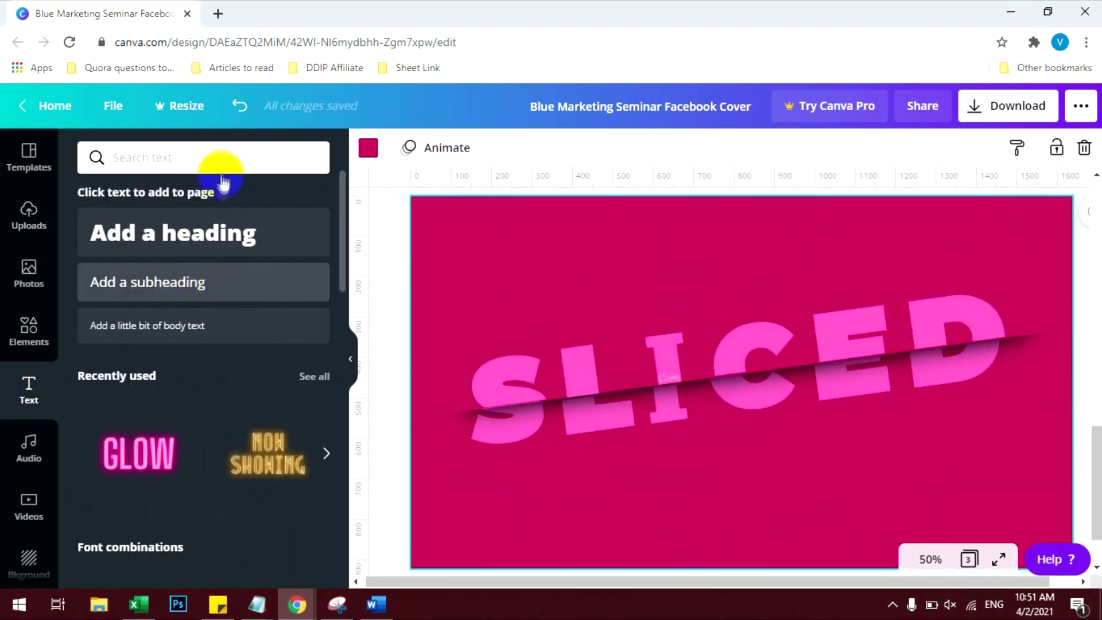
left_click_drag(148, 281, 750, 502)
double_click(740, 471)
type("Text Effect")
Step: Set the "Text Effect" subheading in a thin handwritten script font and enlarge it slightly below the word
key("ctrl+a")
left_click(424, 148)
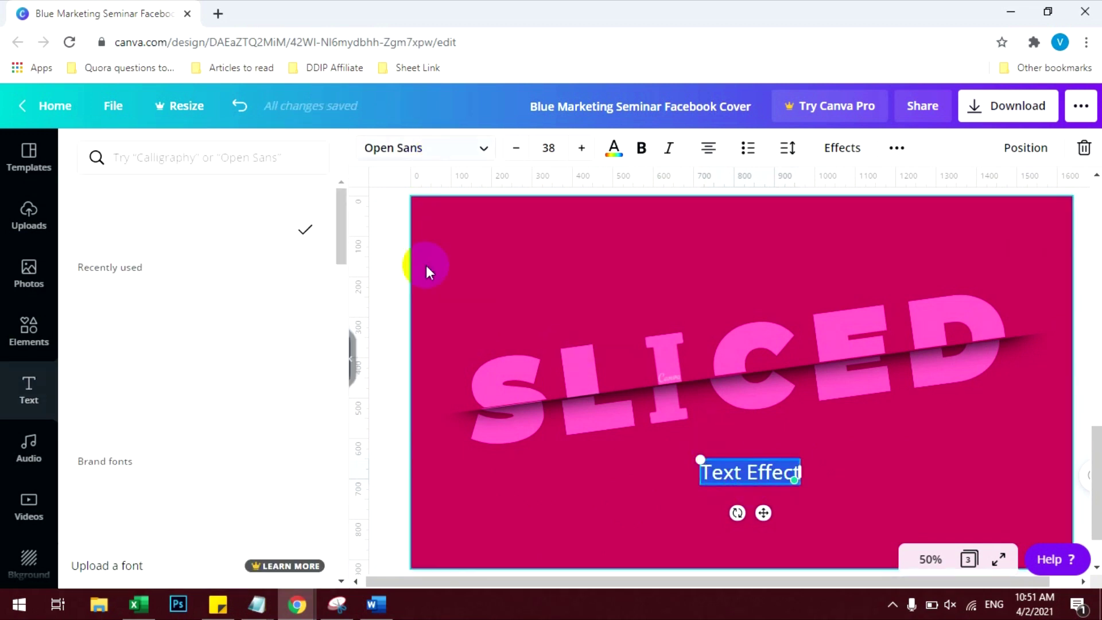
left_click(93, 294)
left_click_drag(792, 480, 802, 514)
left_click(904, 490)
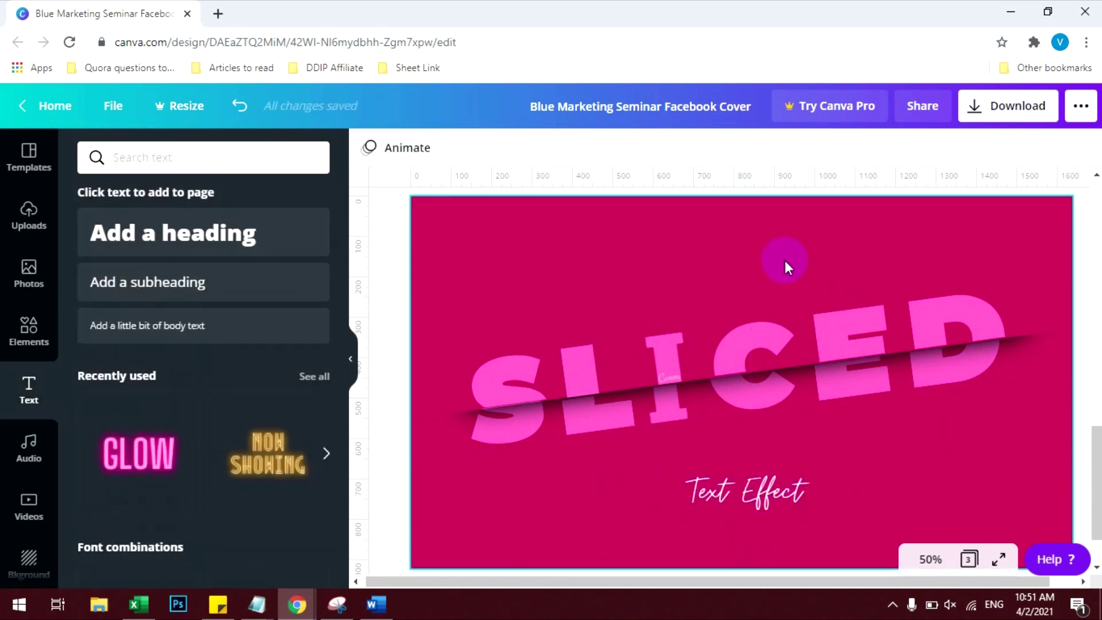